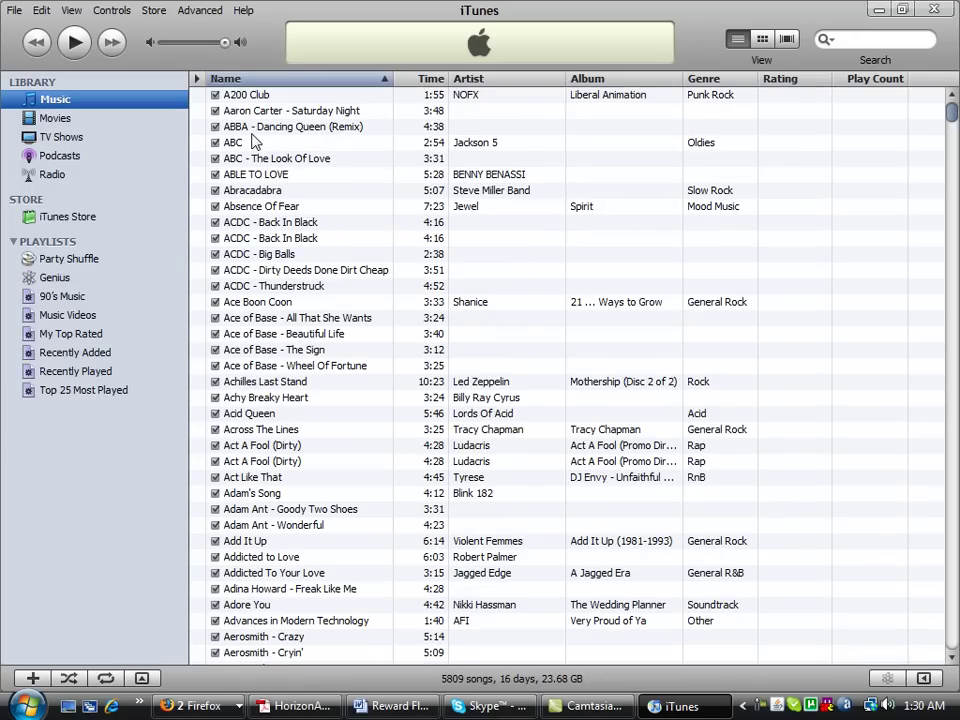
Select all 5809 songs in the iTunes Music library, then bring up the Windows Start menu
click(251, 99)
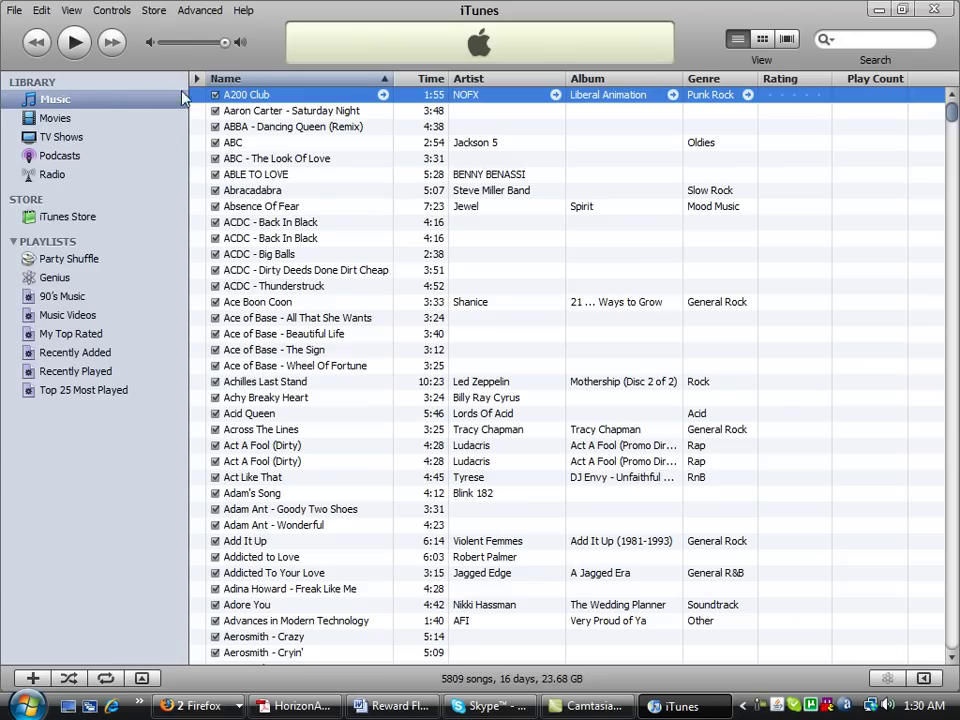
drag(951, 122, 950, 555)
mouse_move(948, 620)
mouse_down()
mouse_move(950, 640)
mouse_move(950, 628)
mouse_up()
drag(918, 328, 917, 70)
key(ctrl+a)
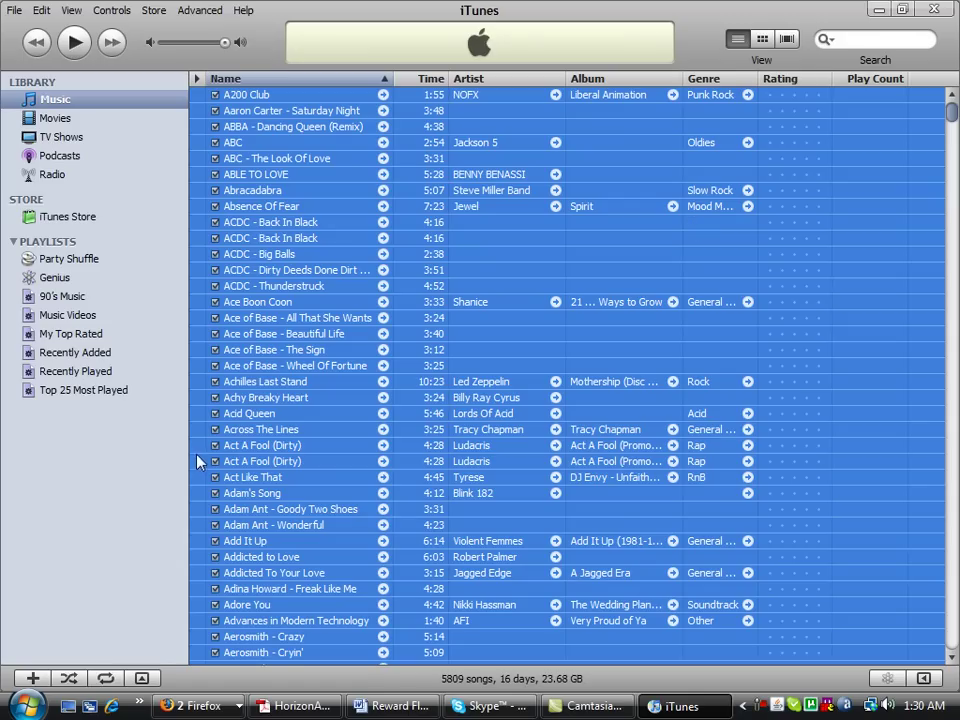
key(super)
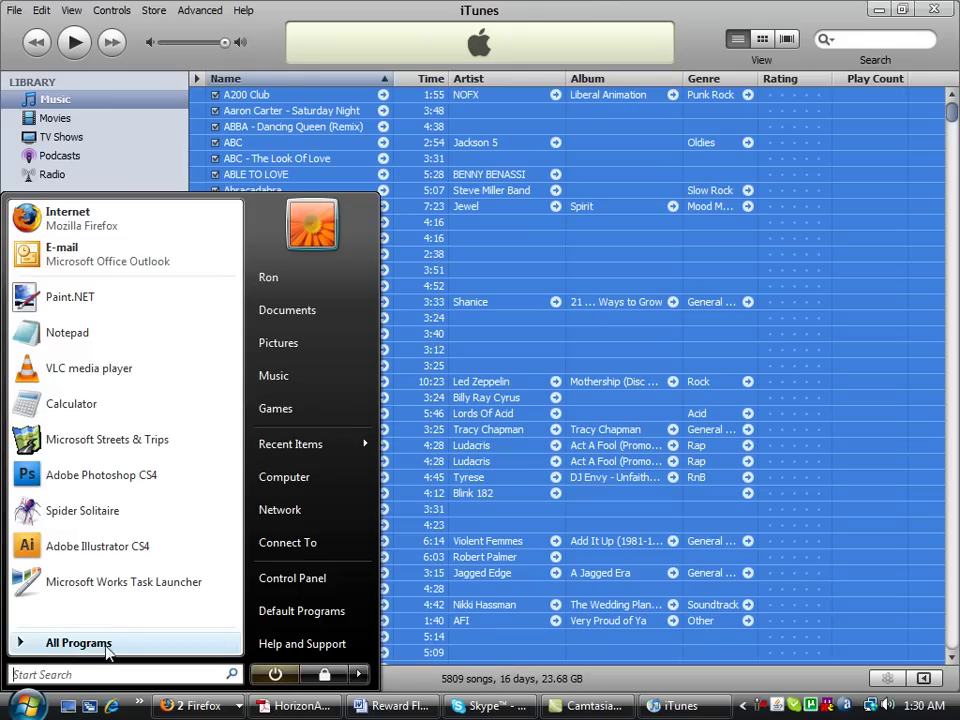
Search the Start menu for 'excel' and launch Microsoft Office Excel 2003
click(112, 668)
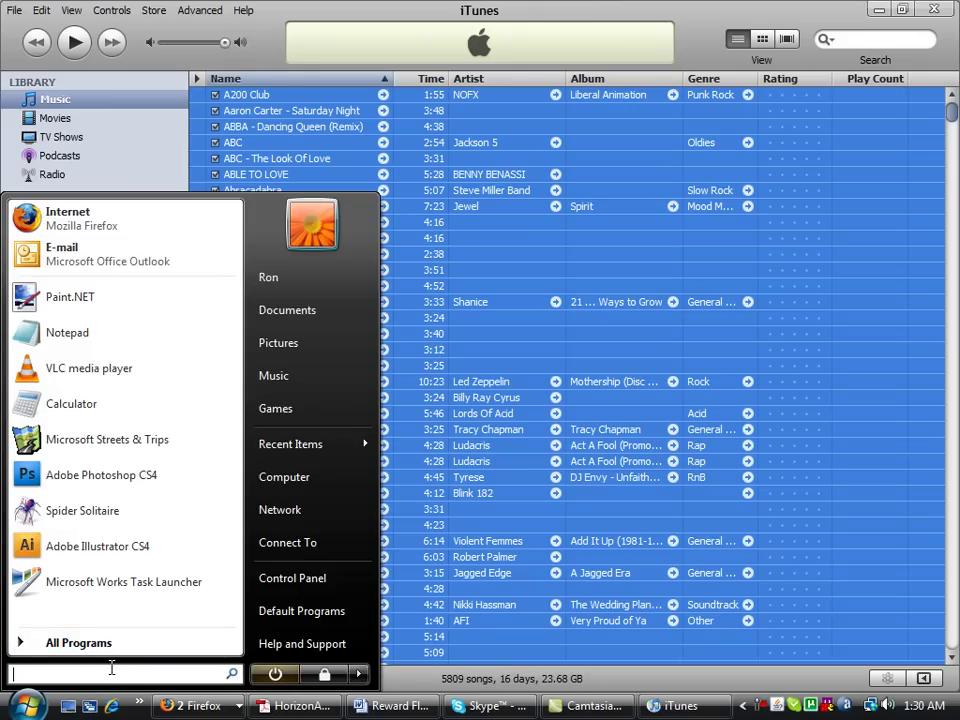
text(excel)
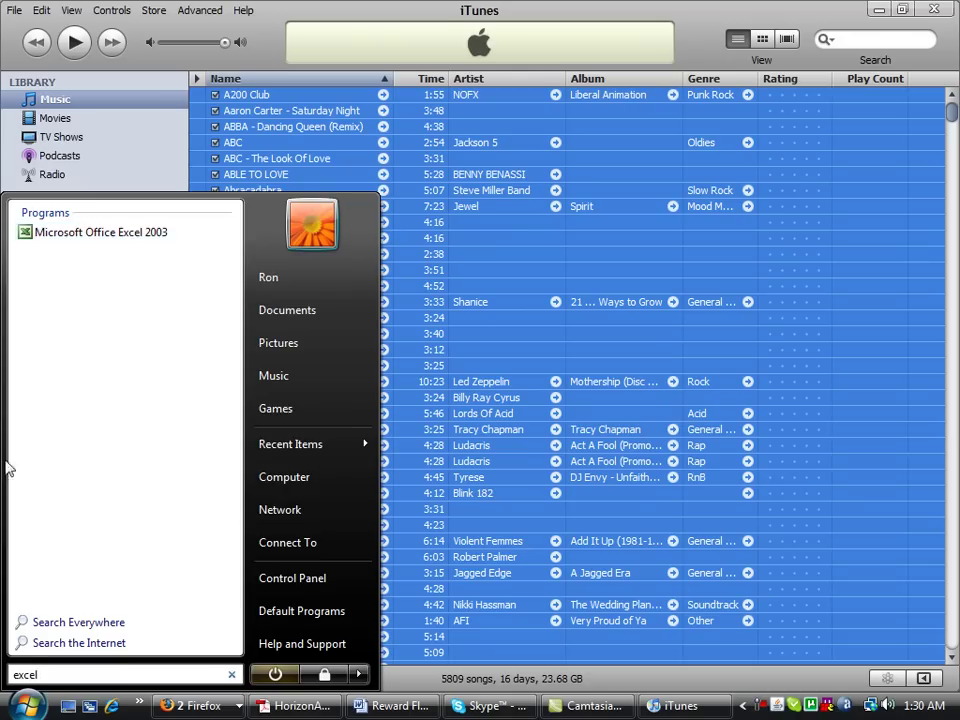
click(151, 238)
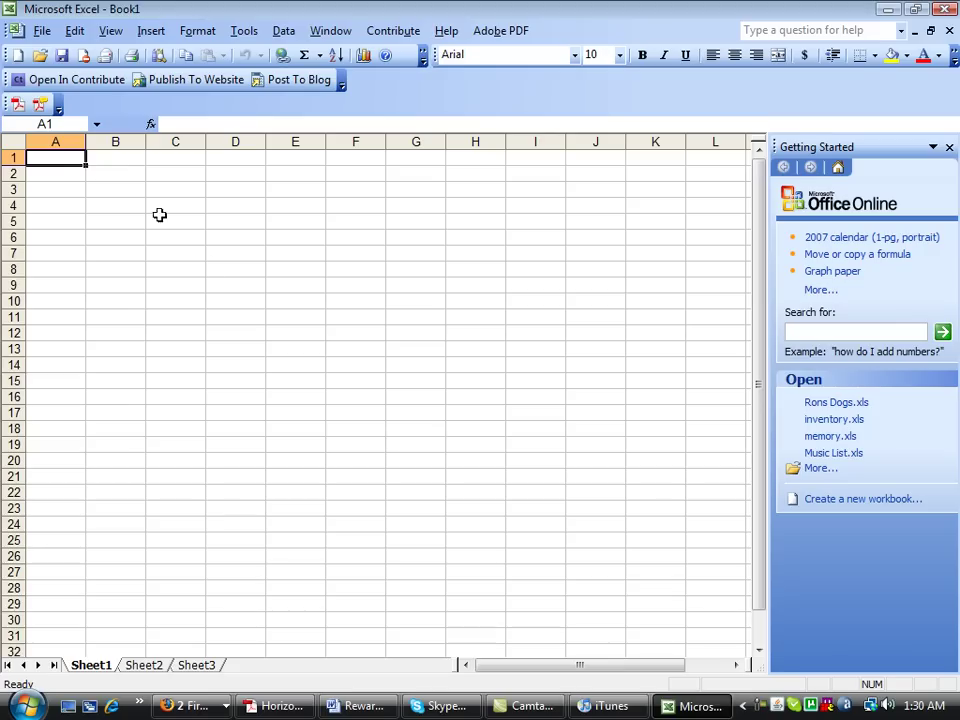
Check the empty Book1 for a paste option at A1, dismiss it, and return to A1
scroll(81, 171, down, 10)
scroll(102, 208, down, 11)
scroll(103, 210, up, 20)
right_click(48, 159)
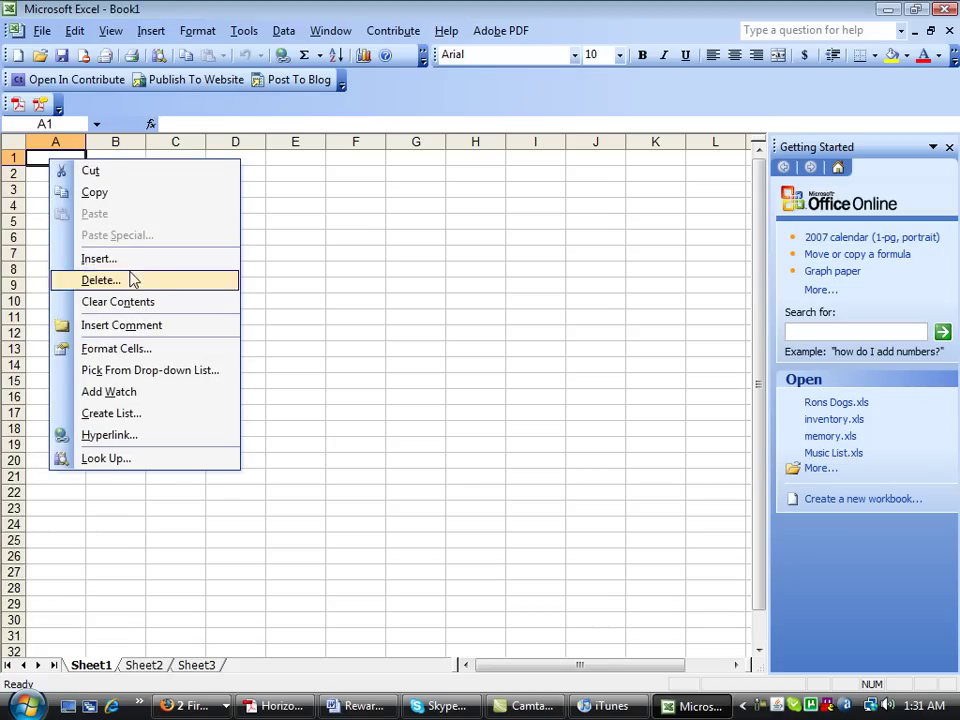
click(364, 257)
key(ctrl+Home)
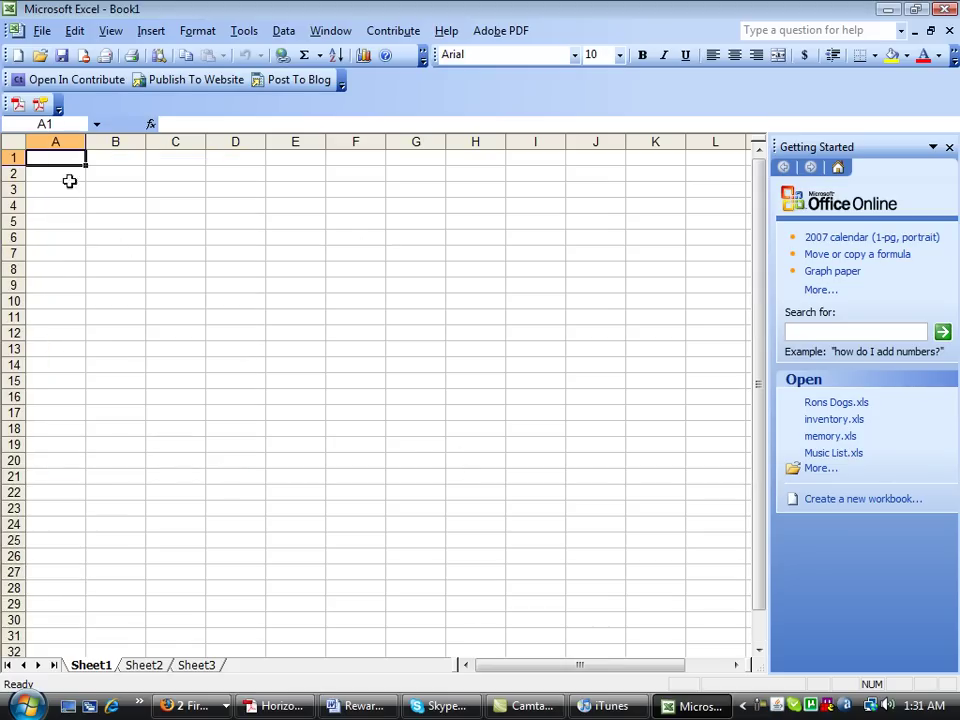
Copy every song from the iTunes library and bring up the paste menu at Excel cell A1
click(605, 706)
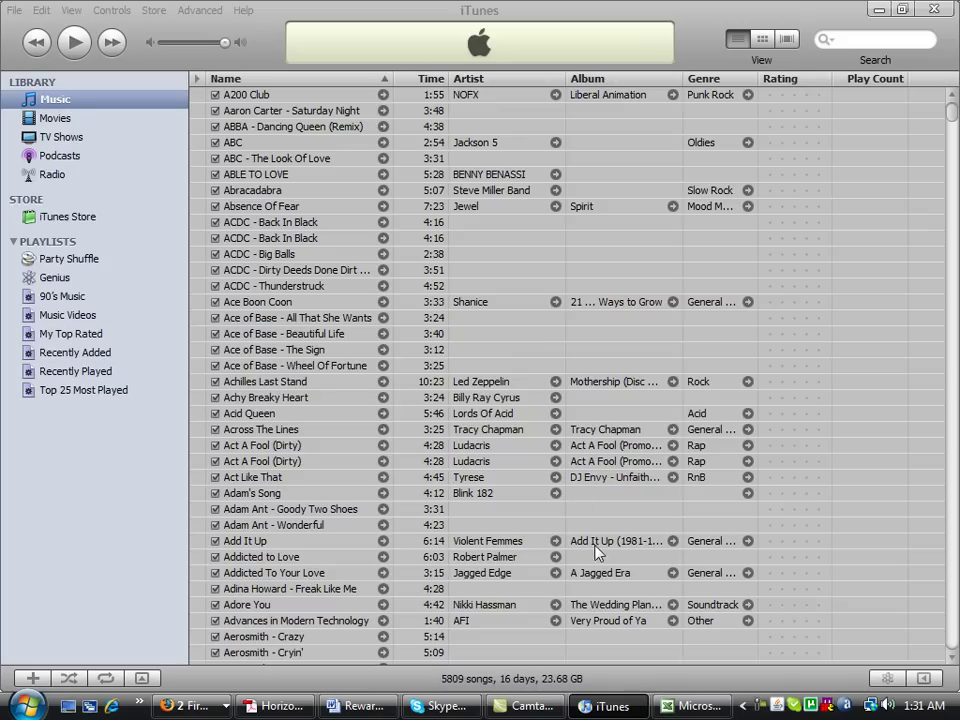
key(ctrl+a)
right_click(250, 95)
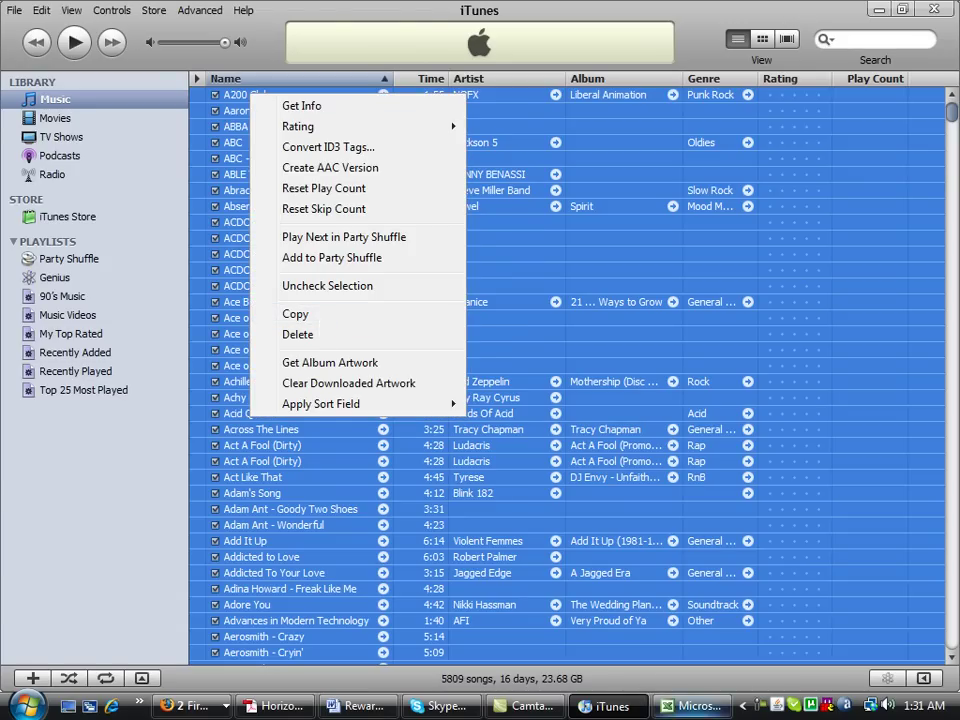
key(alt+Tab)
right_click(56, 157)
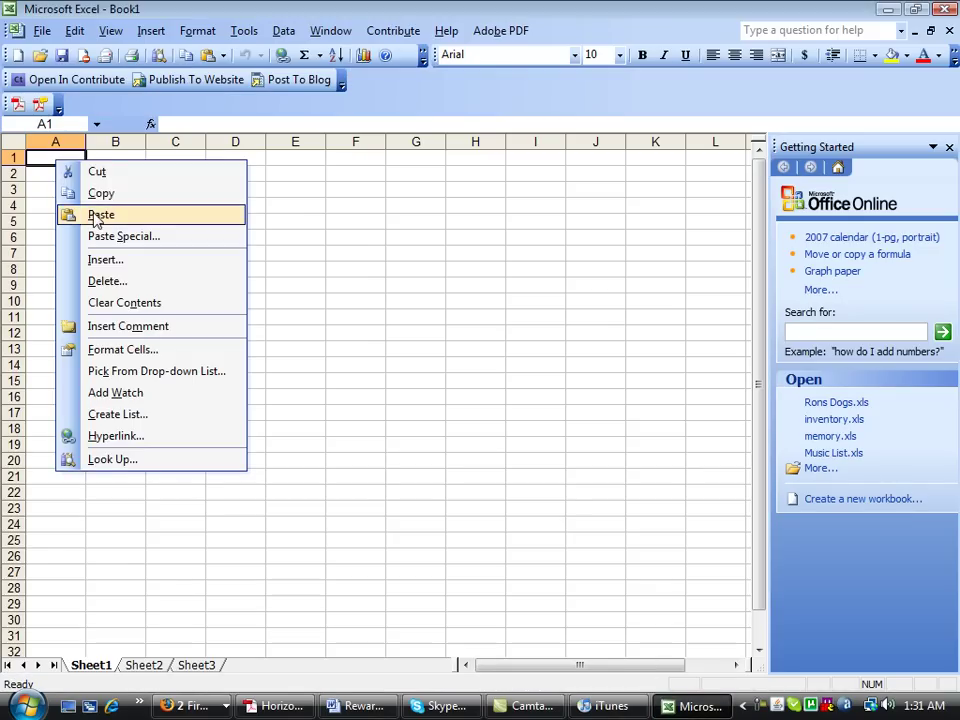
Paste the iTunes song list at A1 and delete the genre column E
click(68, 214)
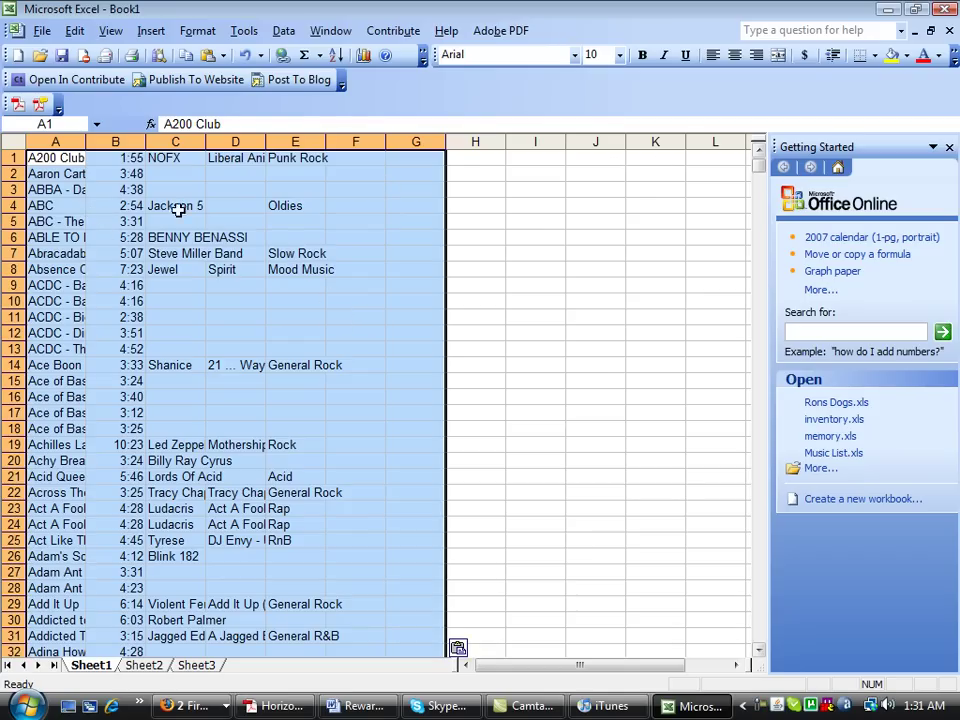
click(288, 142)
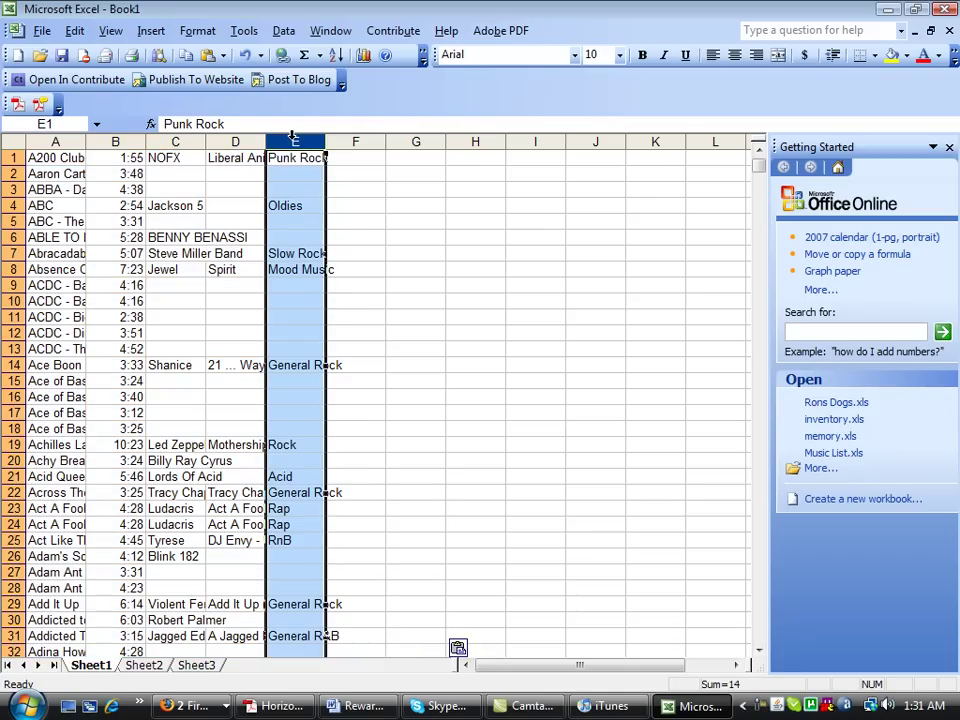
right_click(294, 142)
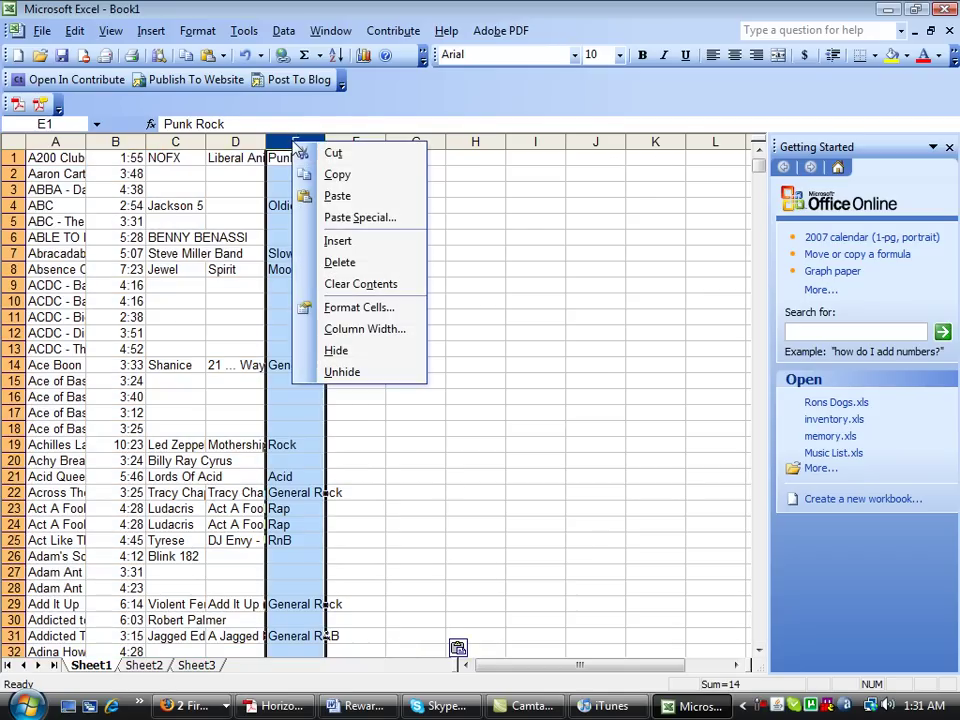
click(370, 264)
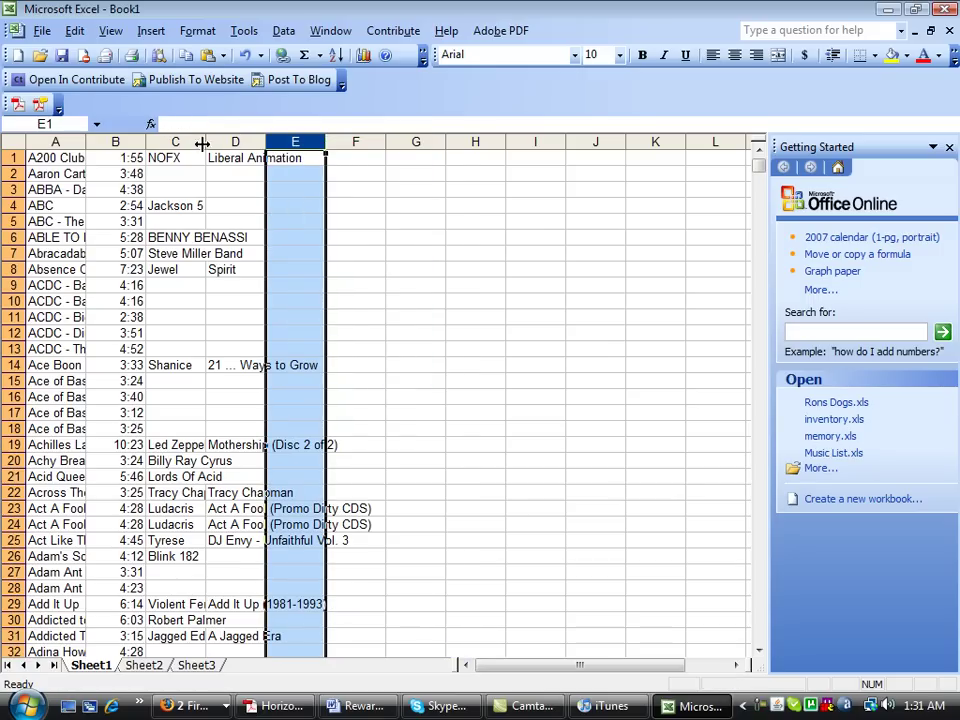
Delete the time column B, widen the artist column, and autofit song-name column A
click(116, 142)
right_click(118, 143)
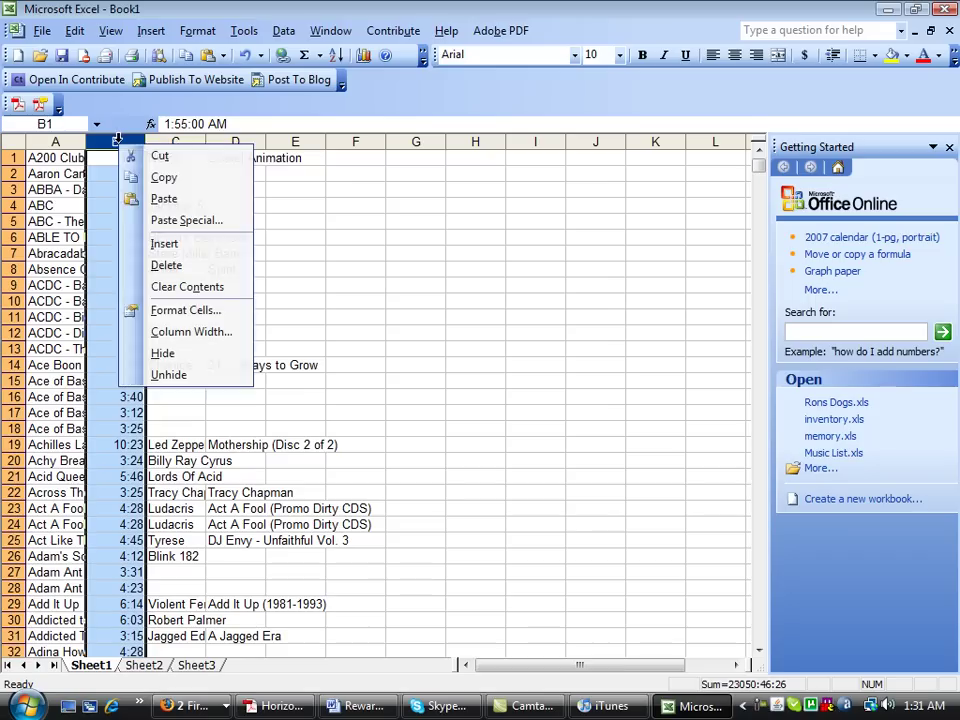
click(190, 265)
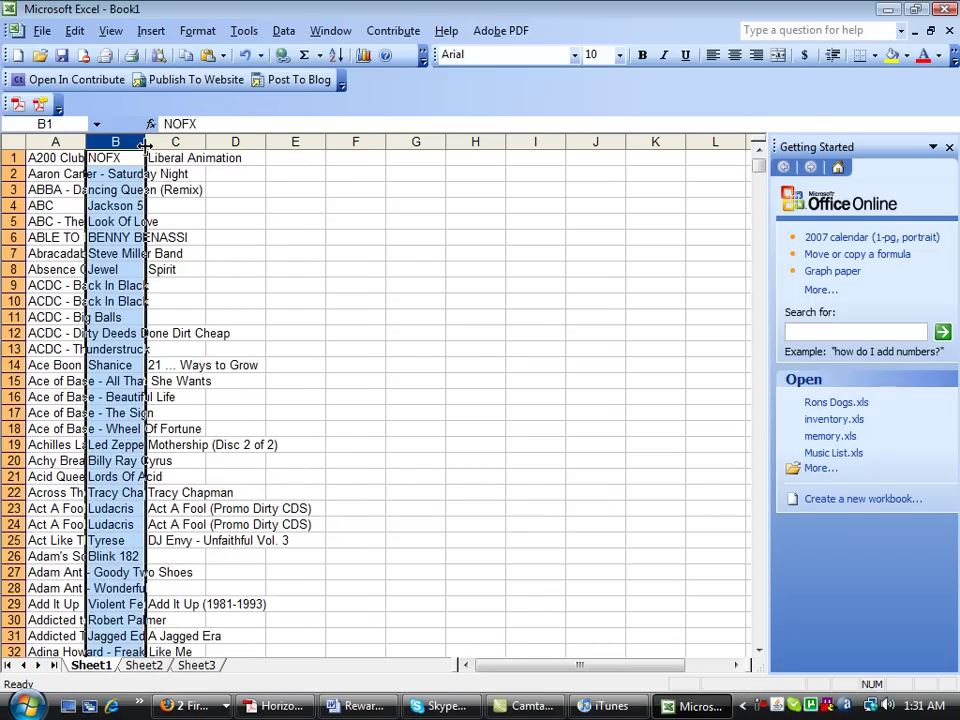
drag(146, 146, 408, 146)
click(210, 189)
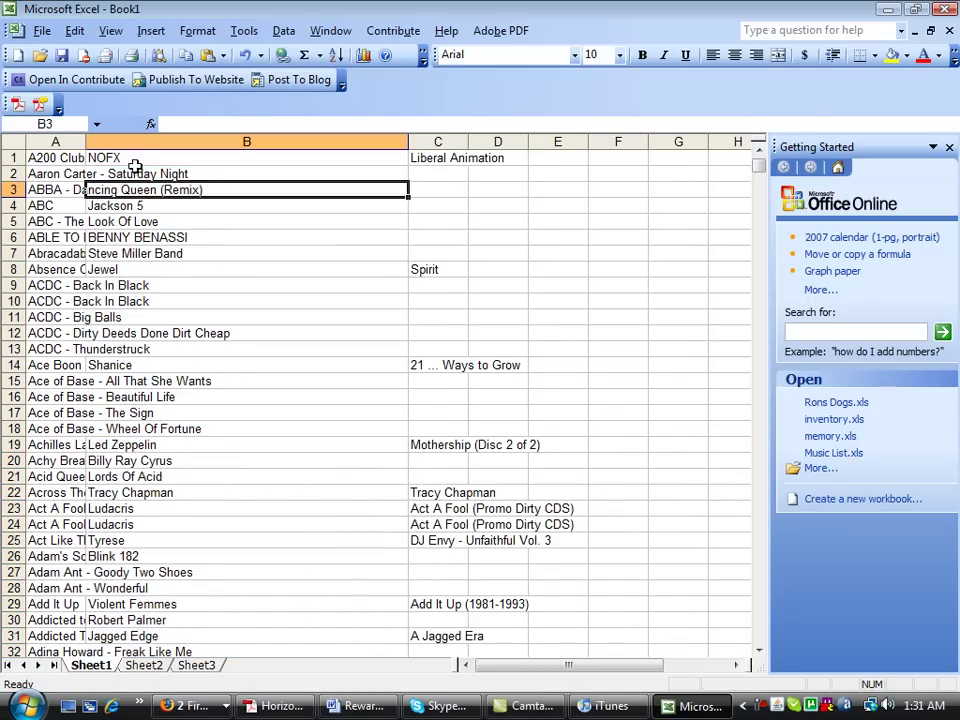
click(90, 174)
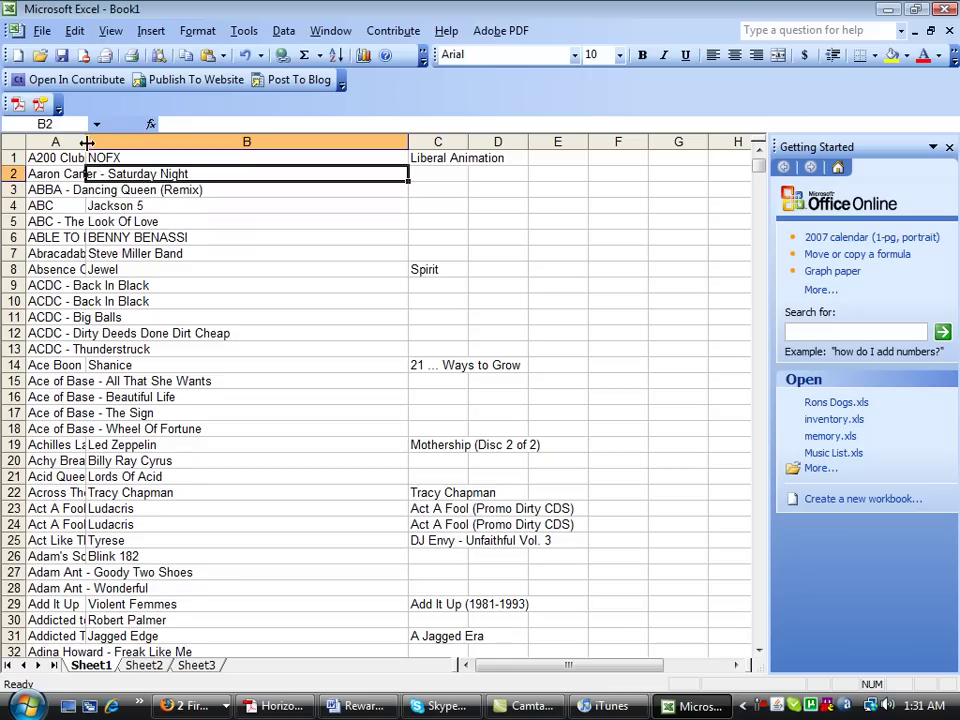
double_click(87, 142)
Close the Getting Started task pane to free up room on the sheet
scroll(455, 245, down, 20)
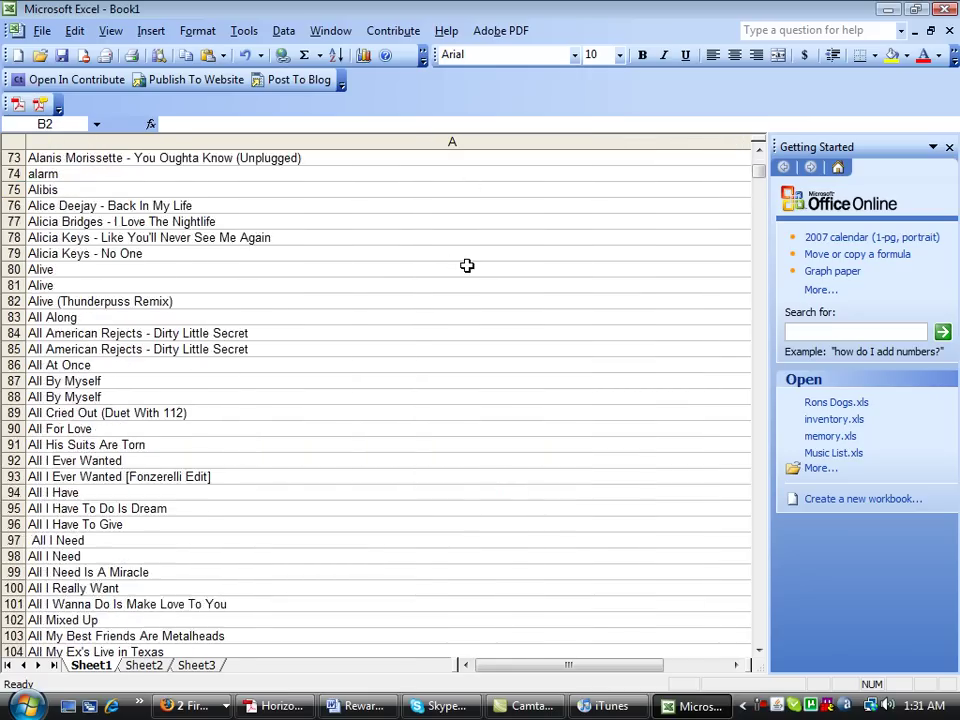
scroll(560, 257, down, 20)
drag(748, 195, 759, 261)
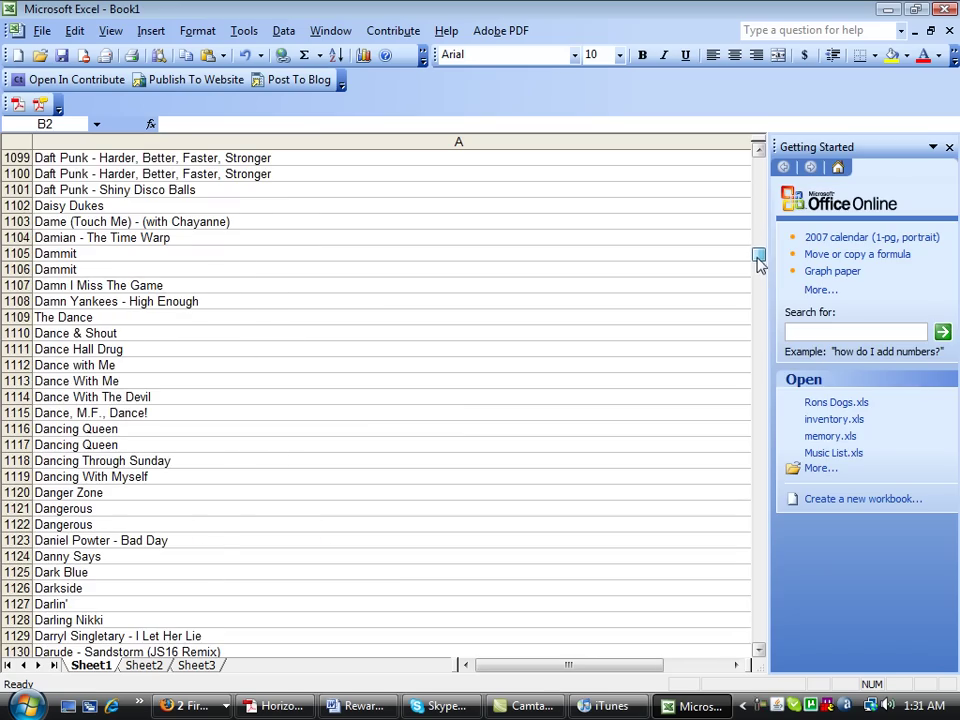
click(948, 147)
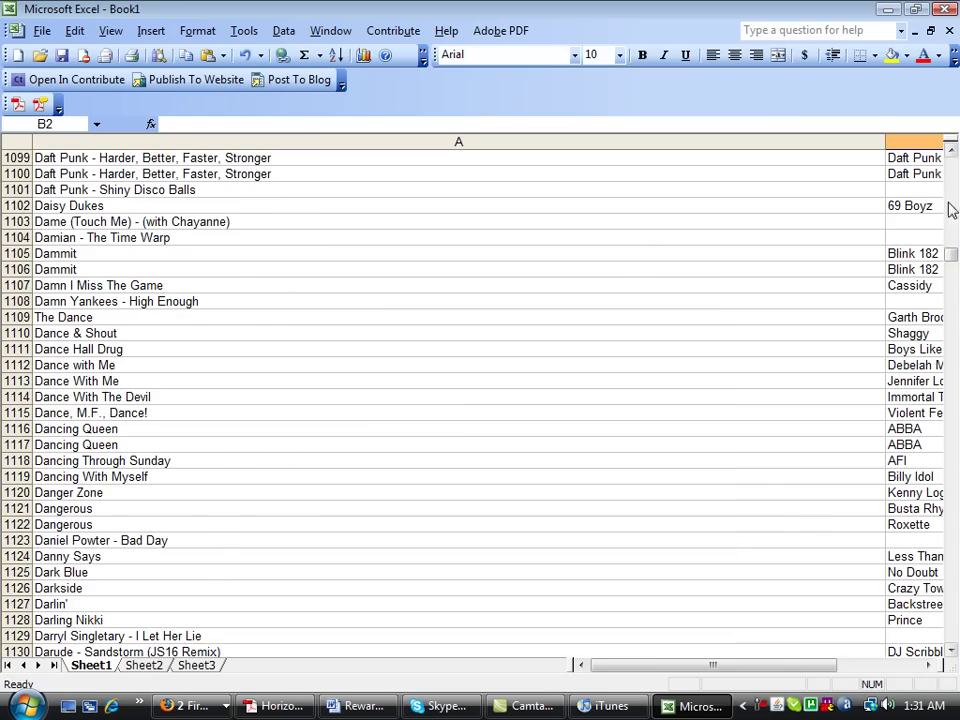
drag(952, 257, 939, 451)
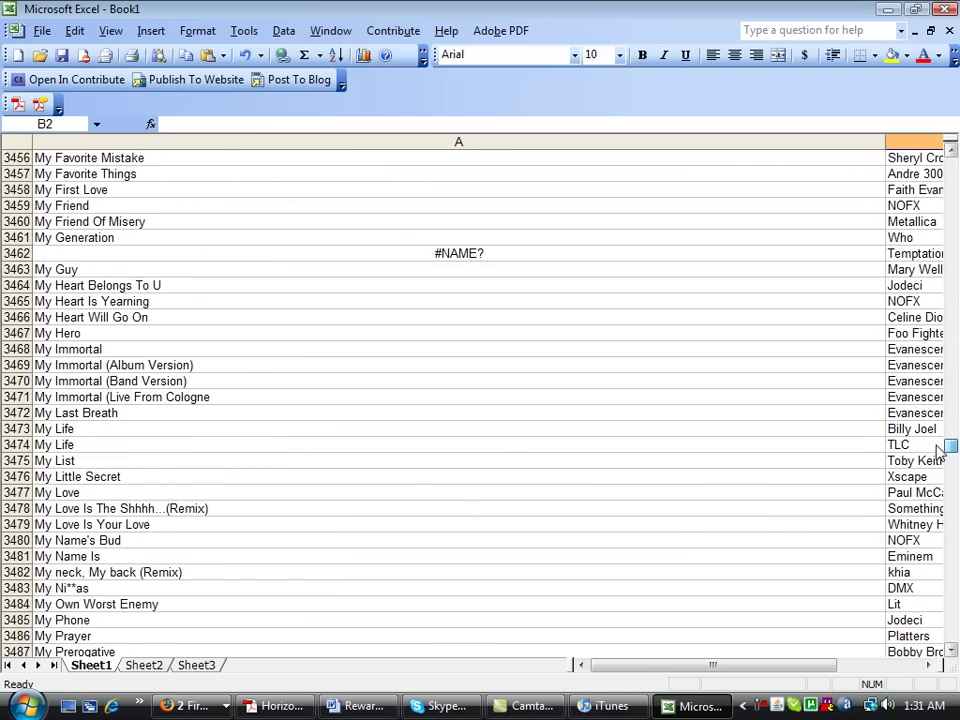
Inspect the #NAME? and My Guy cells, then narrow column A to width 50.43
click(495, 253)
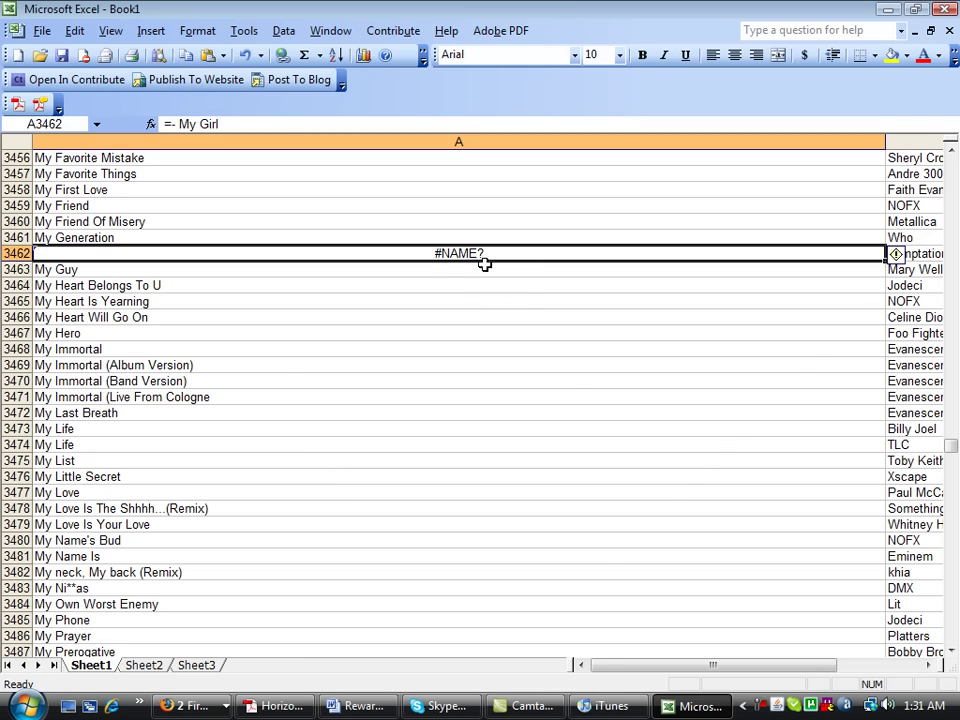
click(492, 270)
drag(955, 449, 951, 173)
key(ctrl+BackSpace)
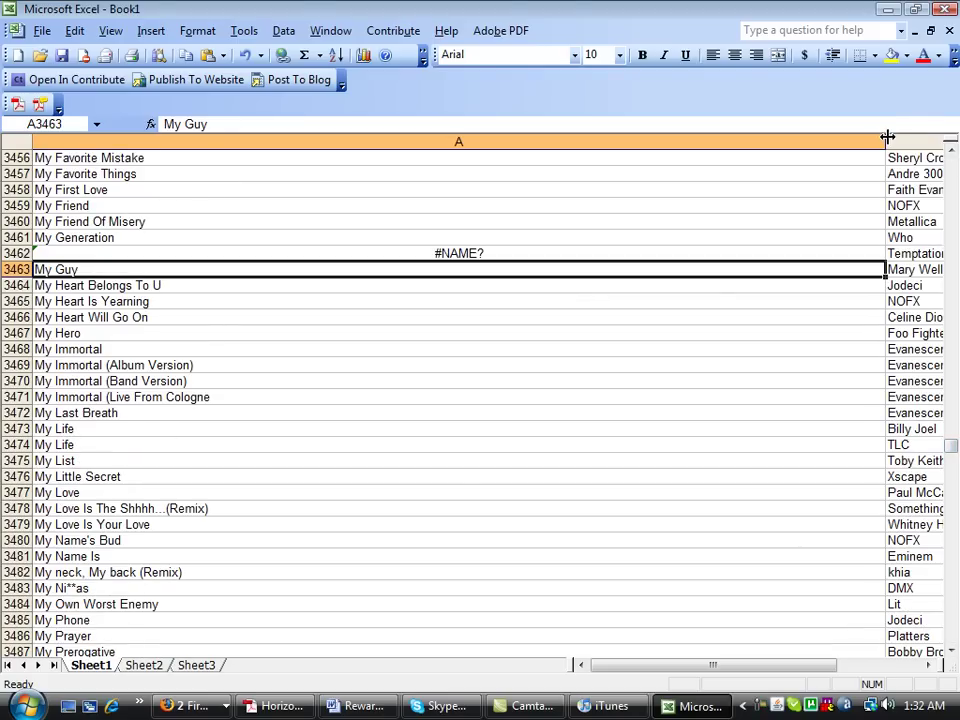
drag(887, 133, 312, 144)
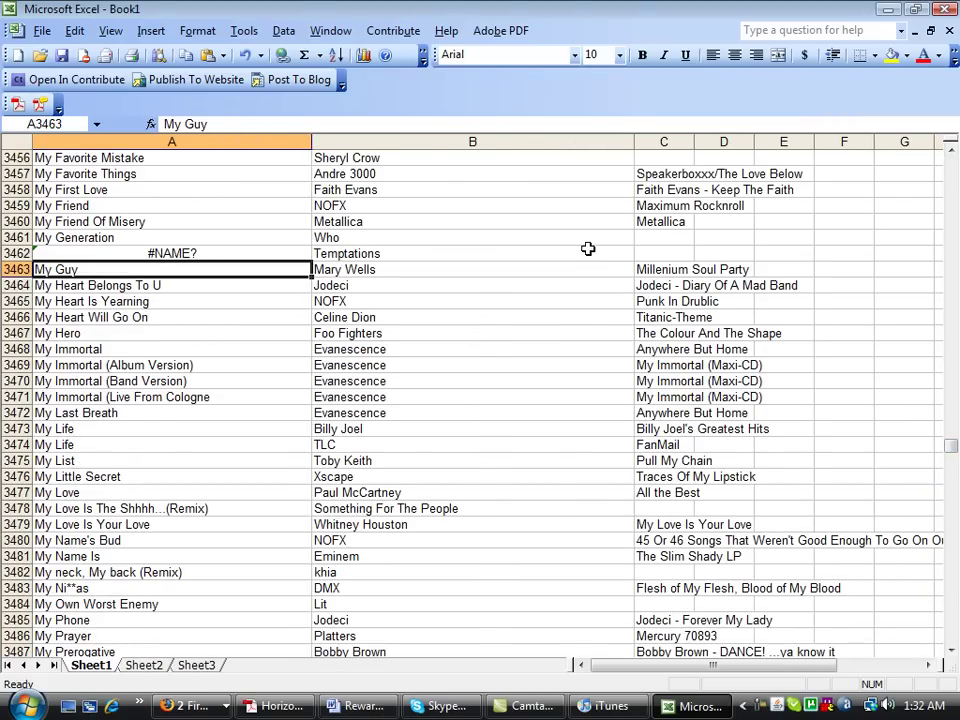
scroll(671, 264, up, 15)
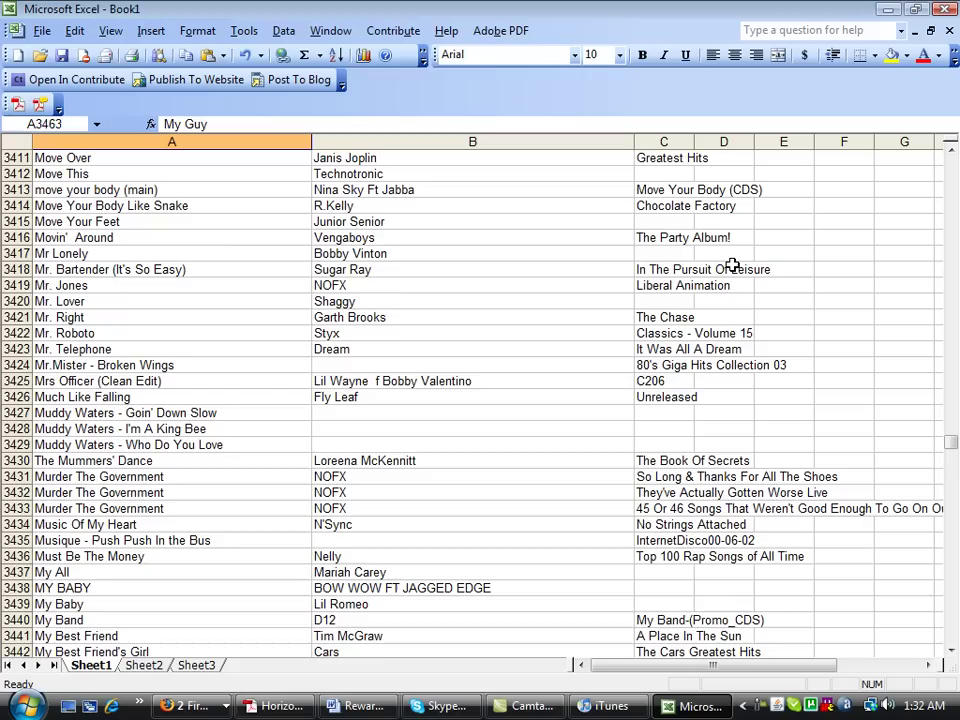
Delete the album column C and return to the top of Sheet1
click(663, 141)
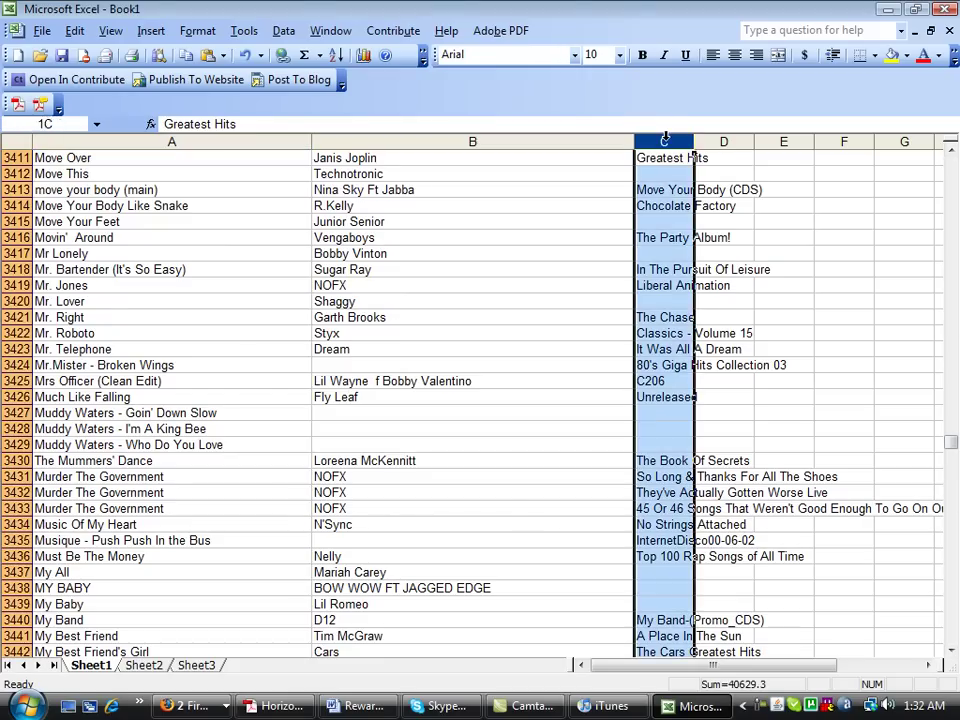
right_click(670, 145)
click(726, 262)
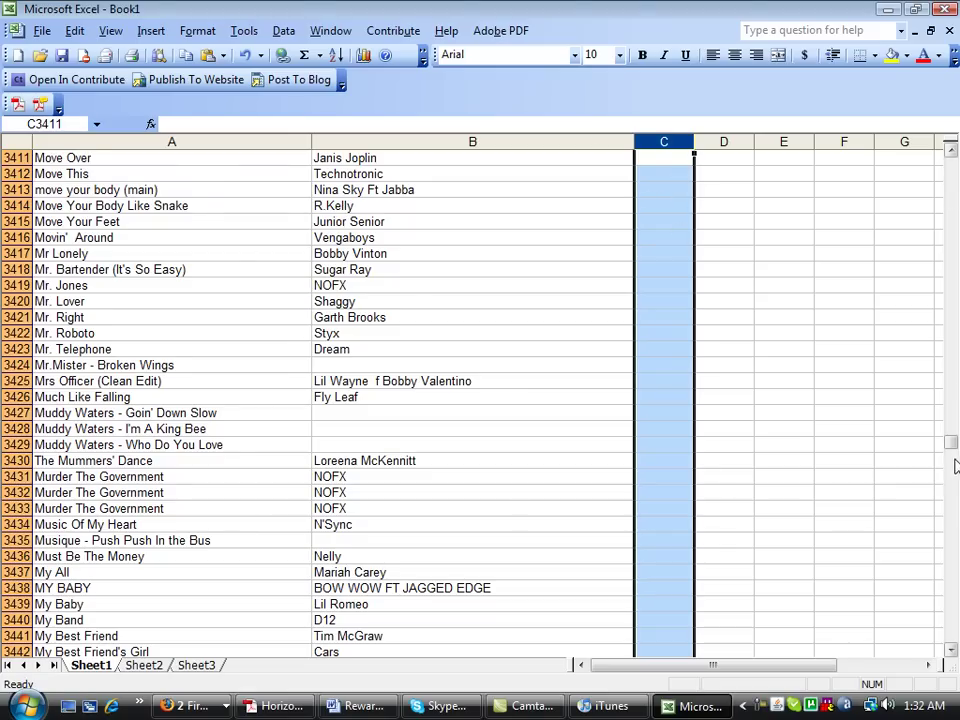
drag(951, 443, 953, 155)
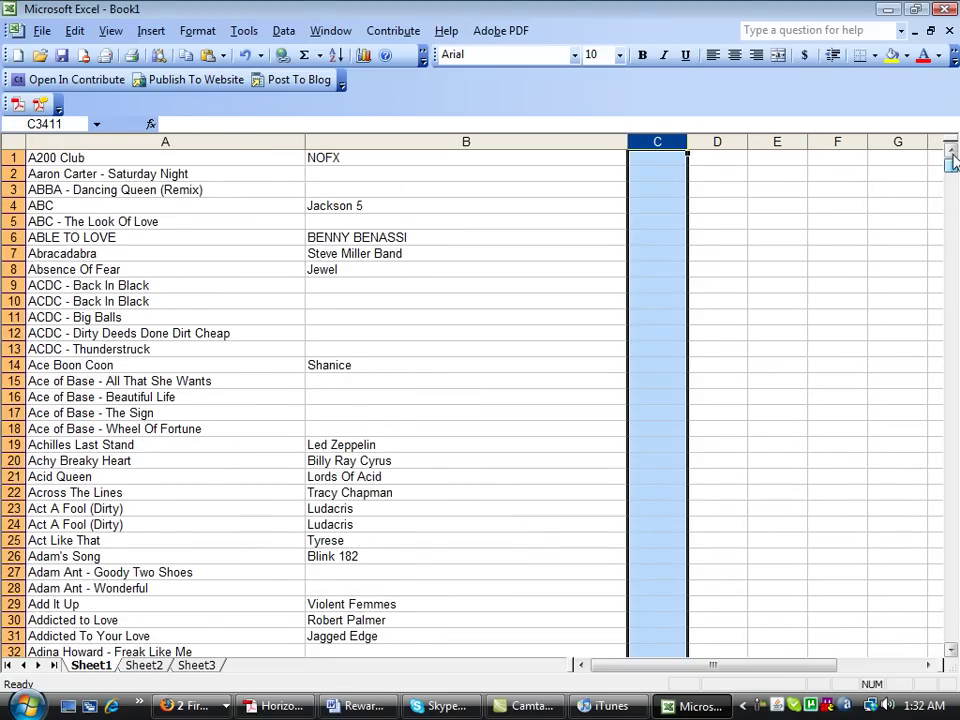
click(255, 161)
click(361, 161)
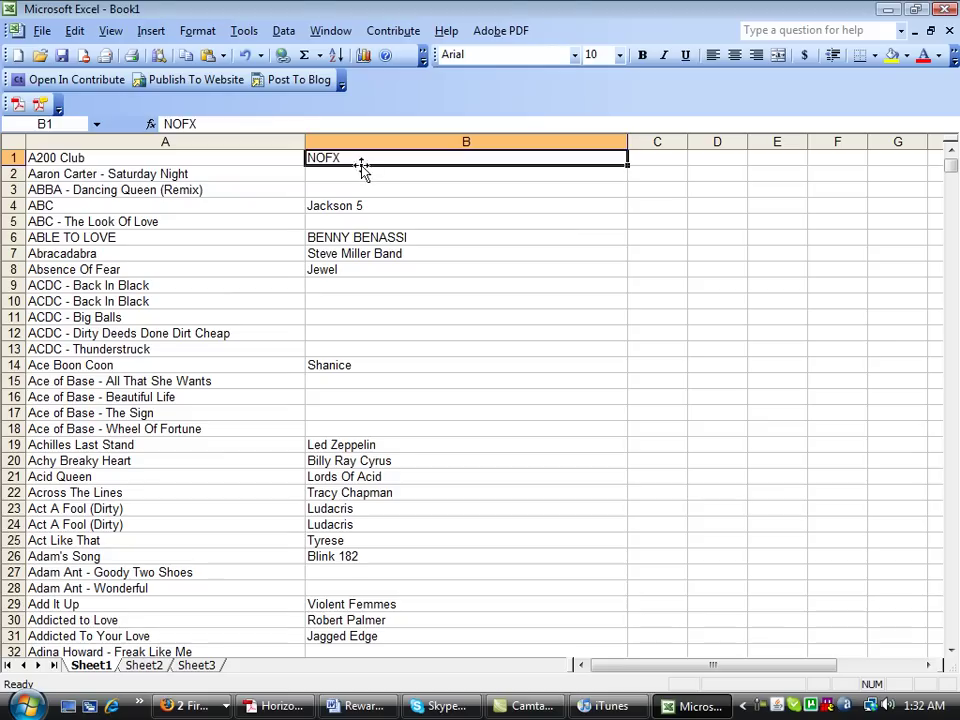
click(317, 187)
click(228, 238)
click(330, 285)
click(250, 349)
scroll(190, 262, down, 20)
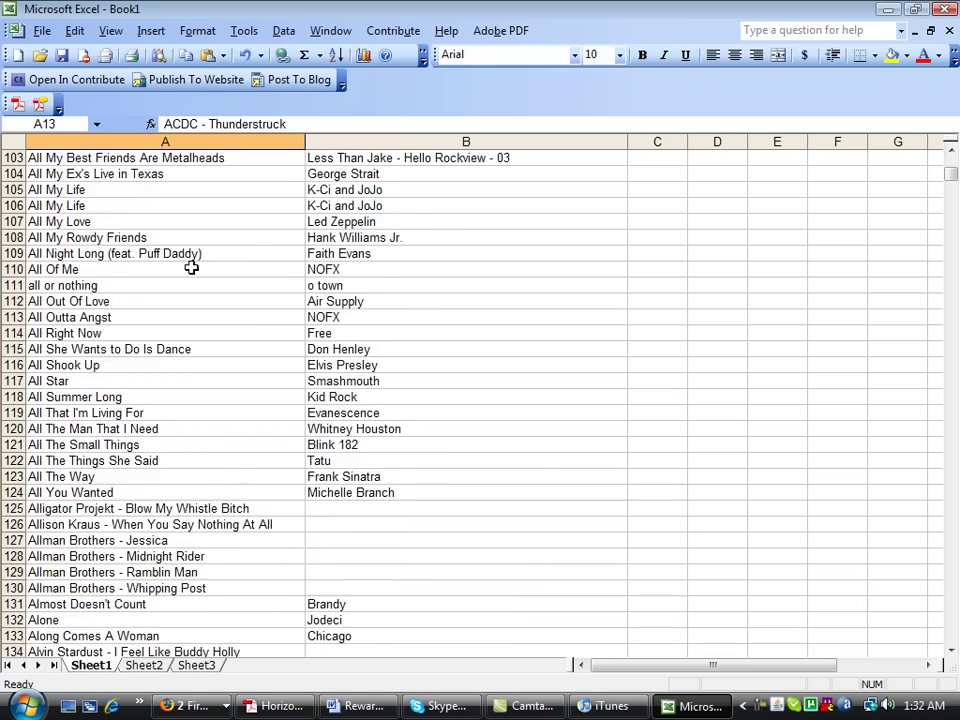
scroll(190, 267, down, 20)
drag(950, 180, 950, 148)
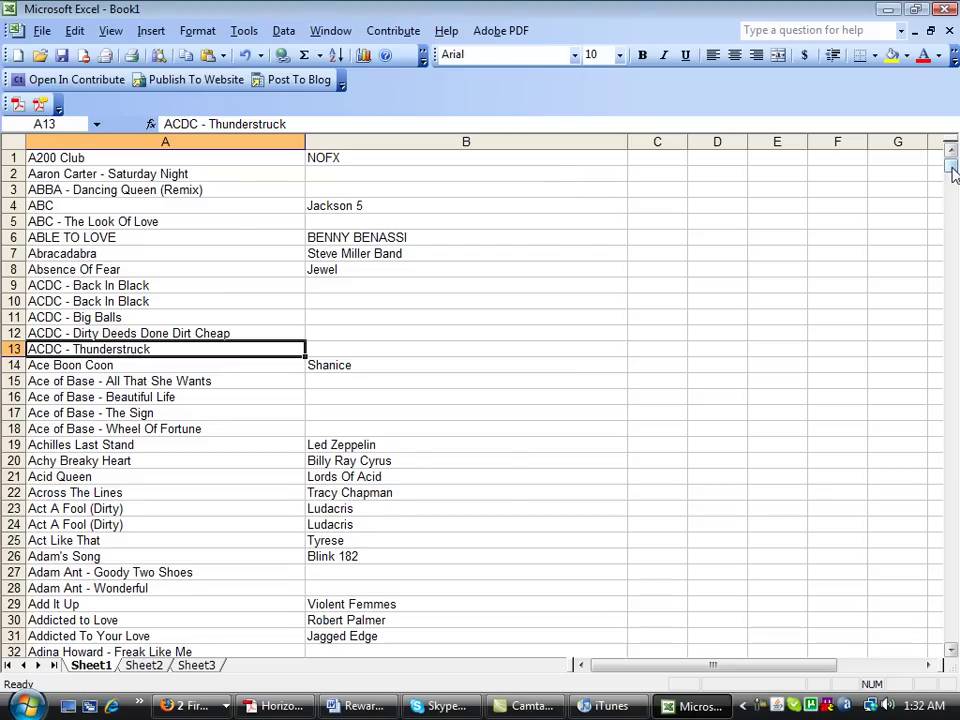
mouse_move(953, 172)
mouse_down()
mouse_move(952, 190)
mouse_move(951, 160)
mouse_up()
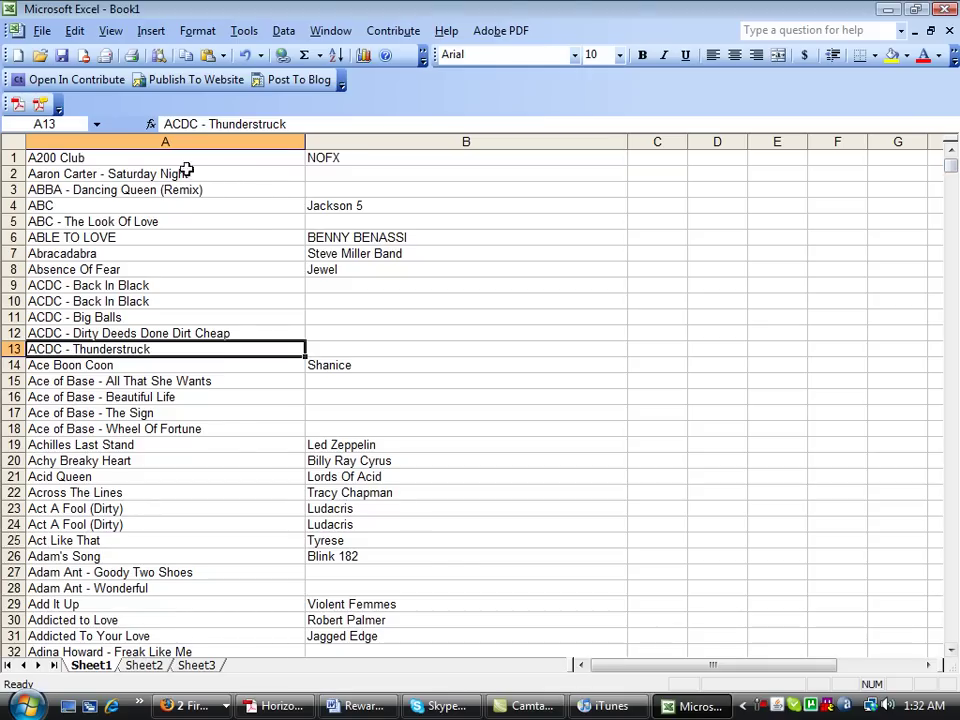
click(221, 190)
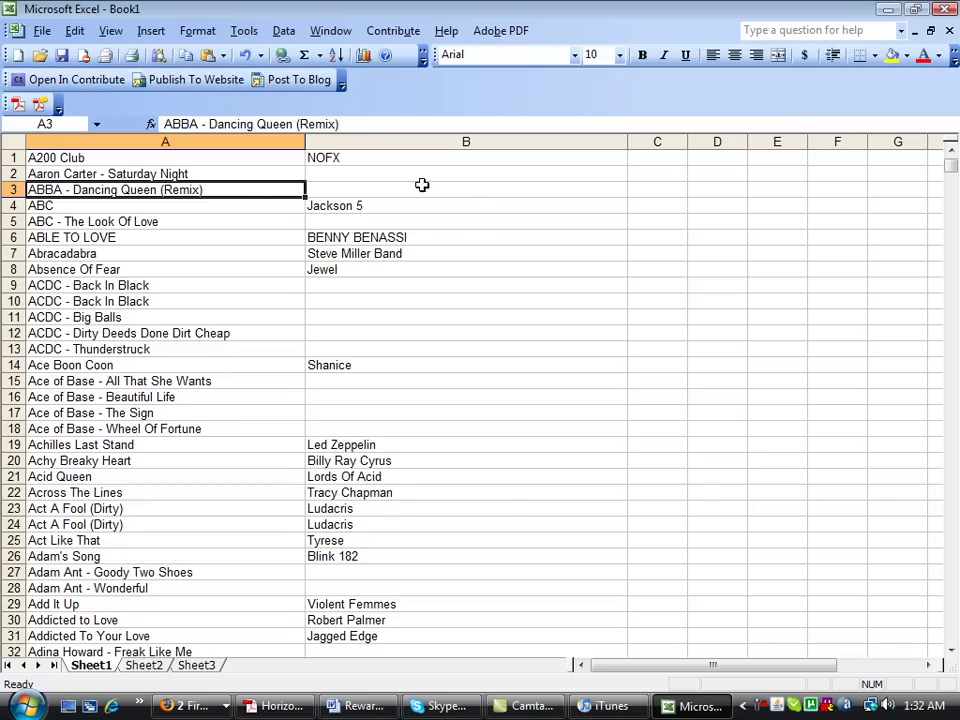
click(888, 11)
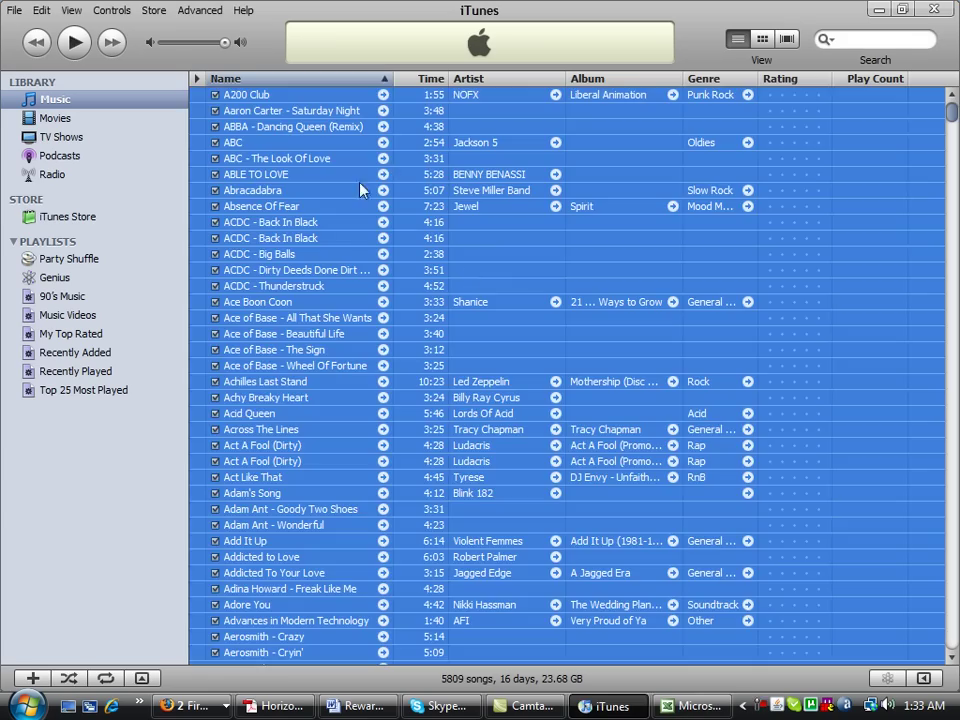
click(467, 116)
scroll(372, 195, down, 11)
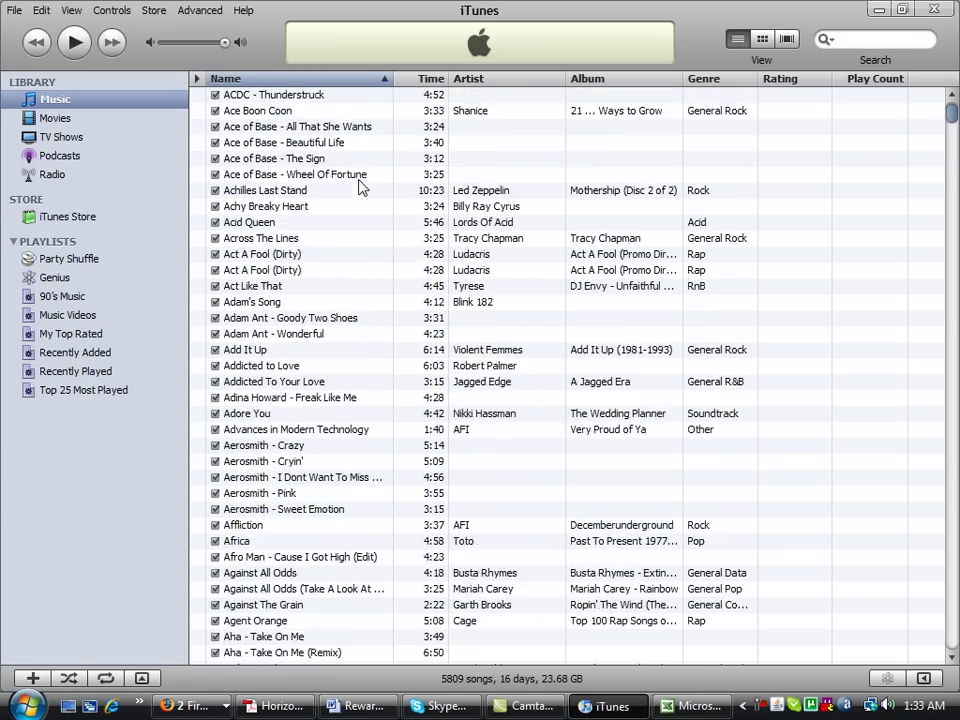
scroll(376, 206, up, 11)
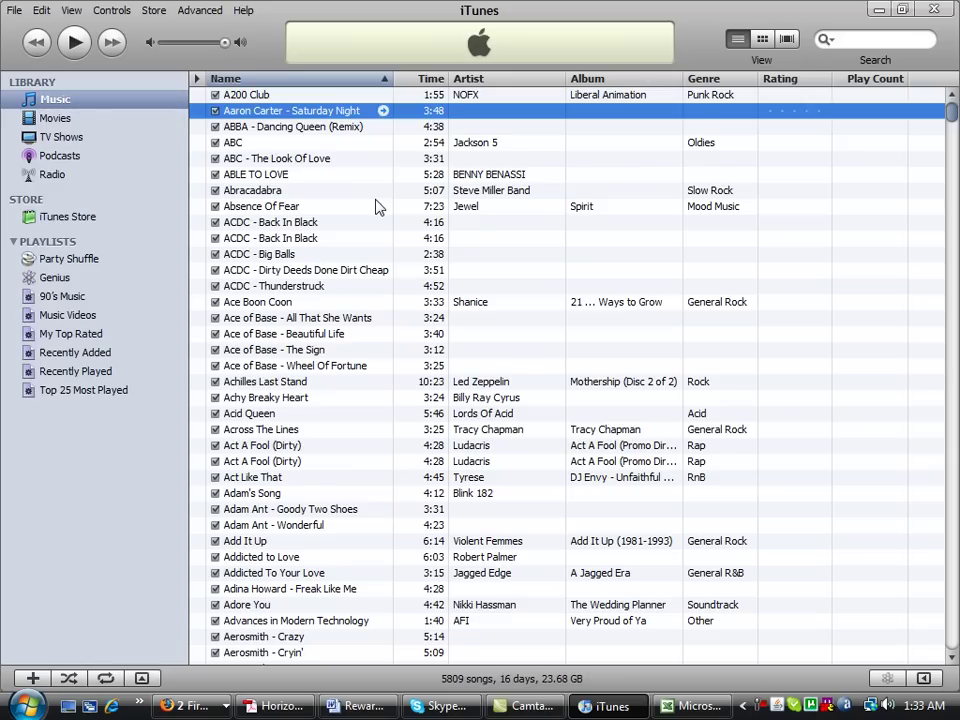
drag(950, 115, 945, 651)
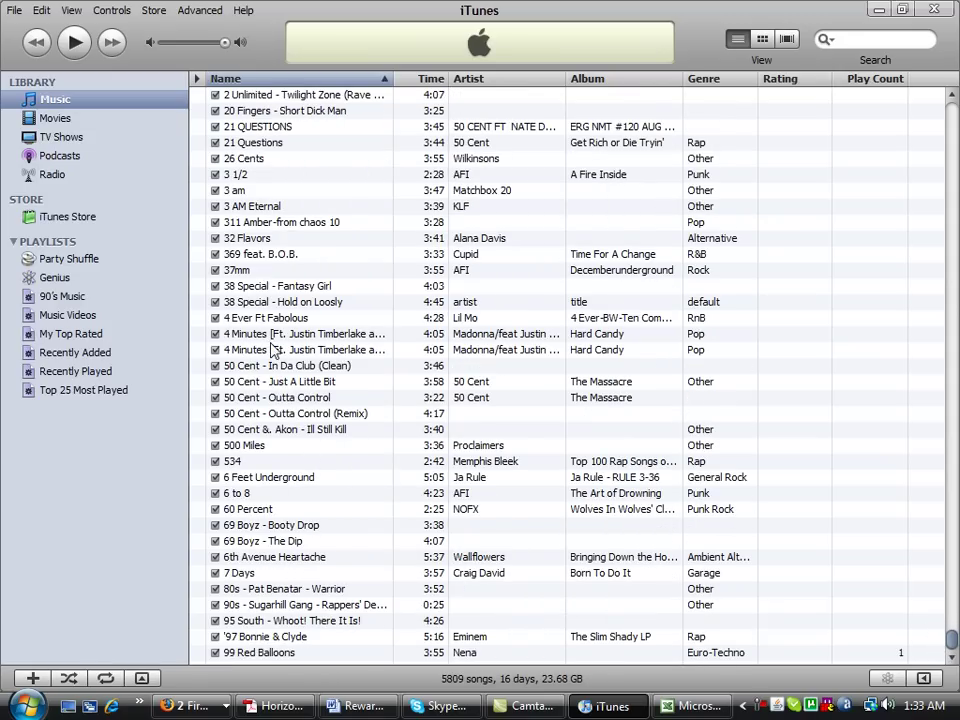
click(245, 142)
scroll(250, 110, up, 1)
scroll(253, 180, down, 1)
click(275, 226)
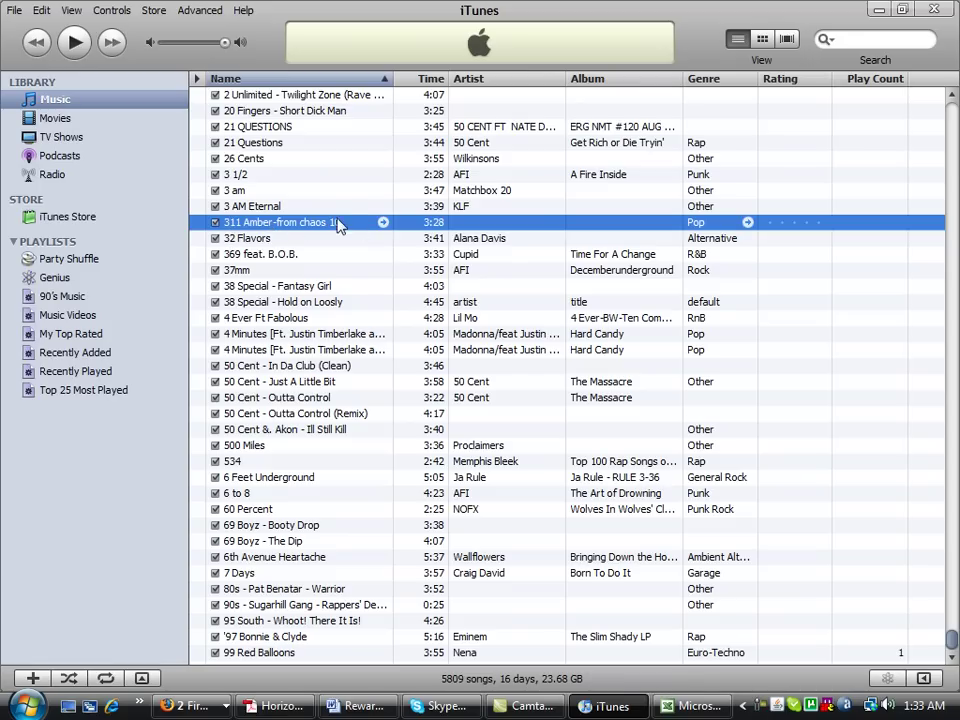
scroll(297, 416, up, 1)
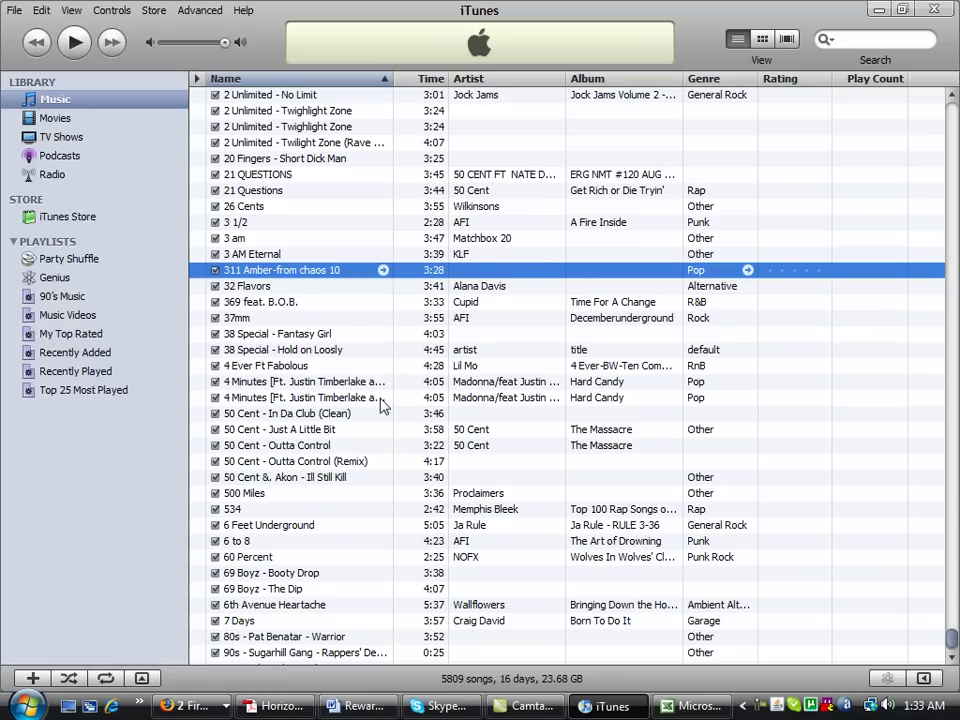
scroll(349, 422, down, 1)
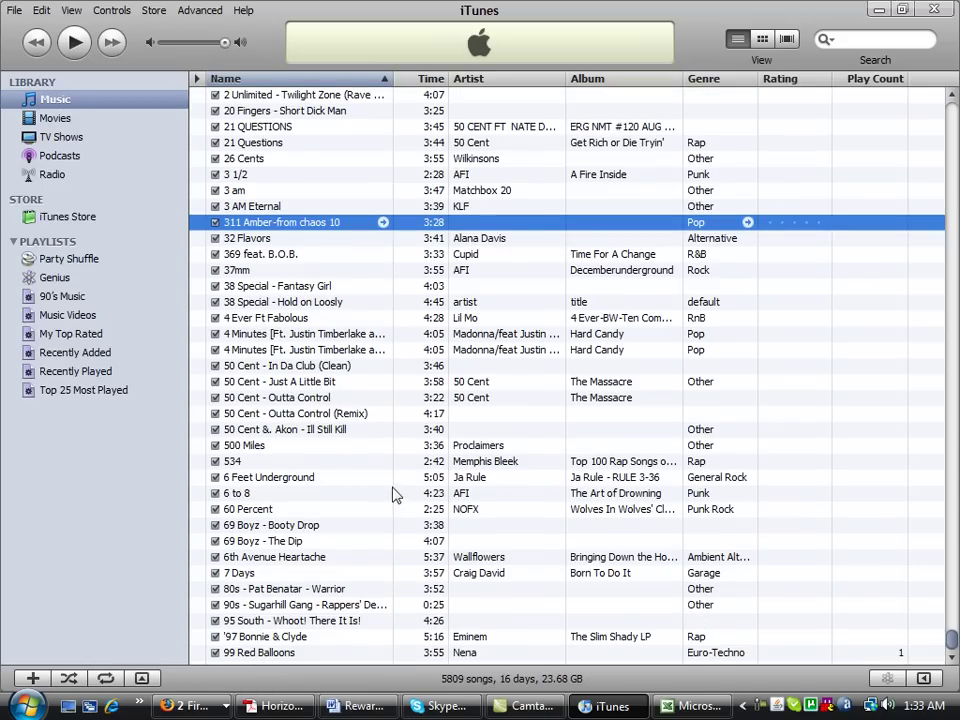
click(697, 706)
drag(953, 178, 946, 700)
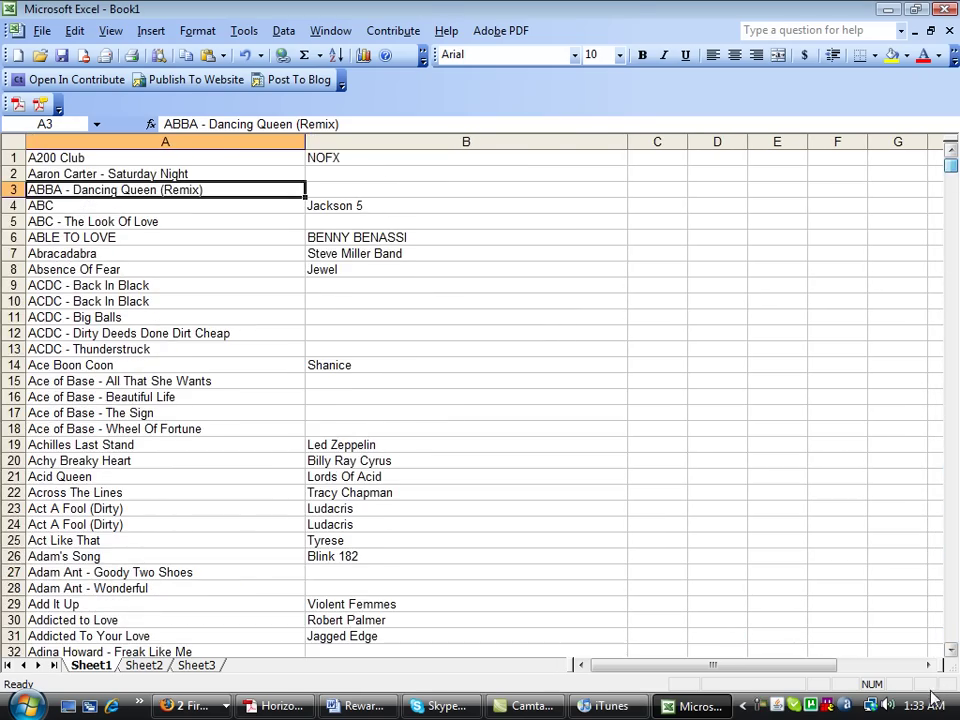
Check the last songs in A5808 ('97 Bonnie & Clyde) and A5806, then minimize Excel
drag(709, 527, 946, 645)
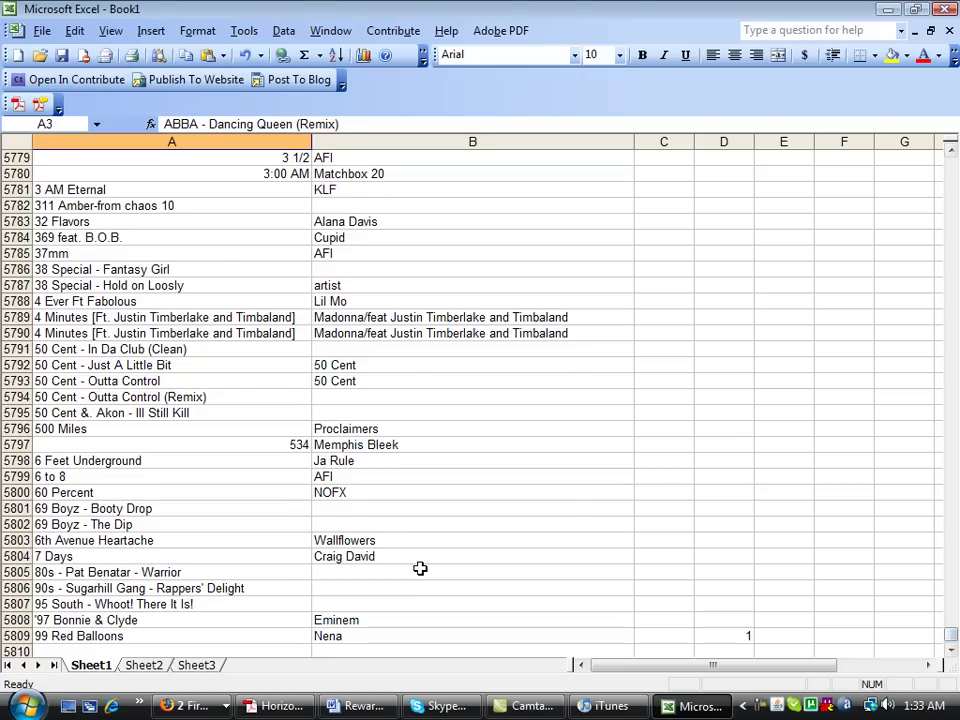
click(106, 619)
click(122, 588)
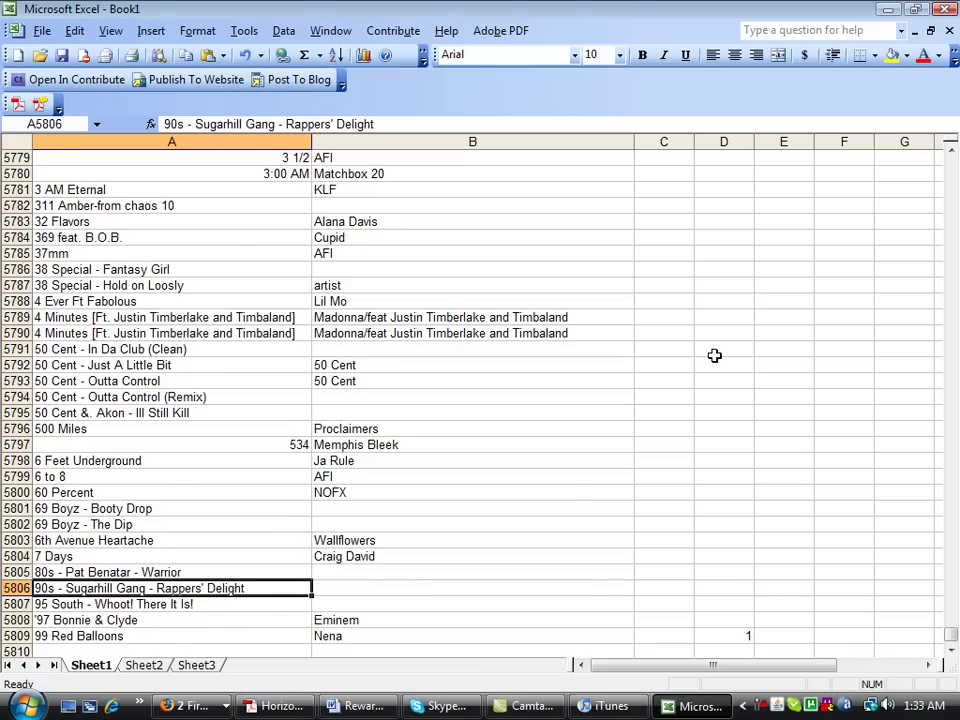
click(896, 12)
Scroll the iTunes library and open the File menu, closing it without choosing anything
click(952, 300)
click(946, 381)
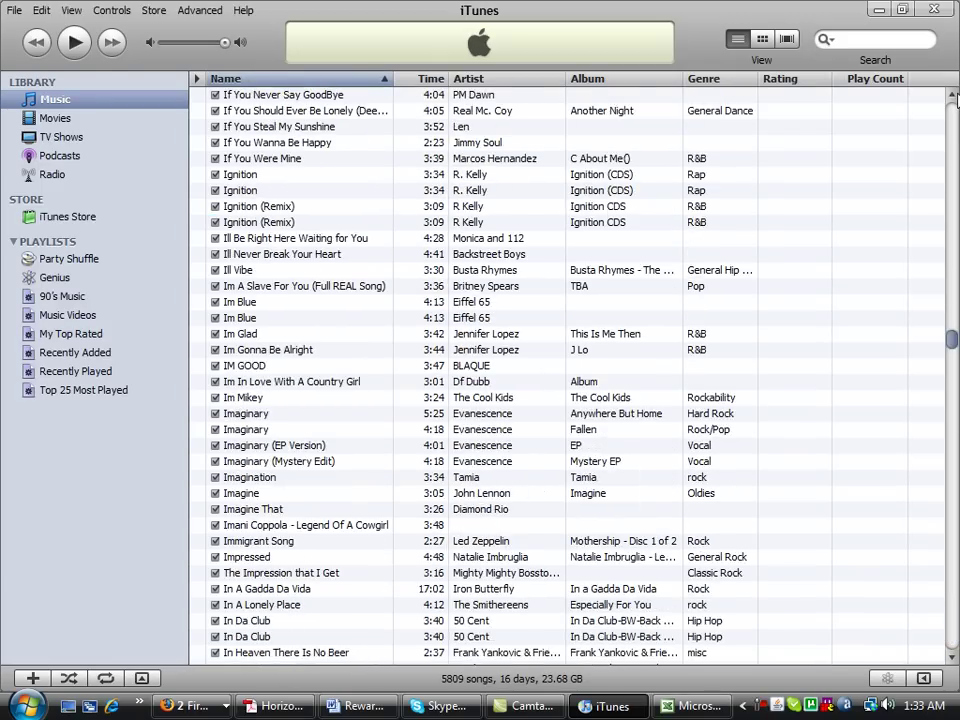
click(955, 100)
click(14, 12)
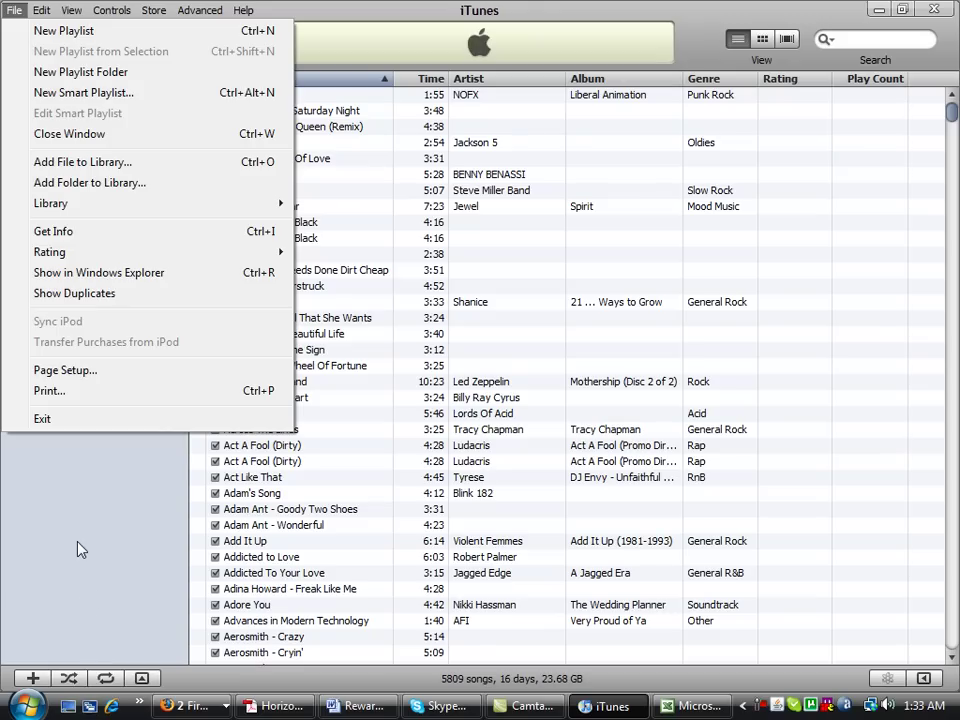
click(105, 490)
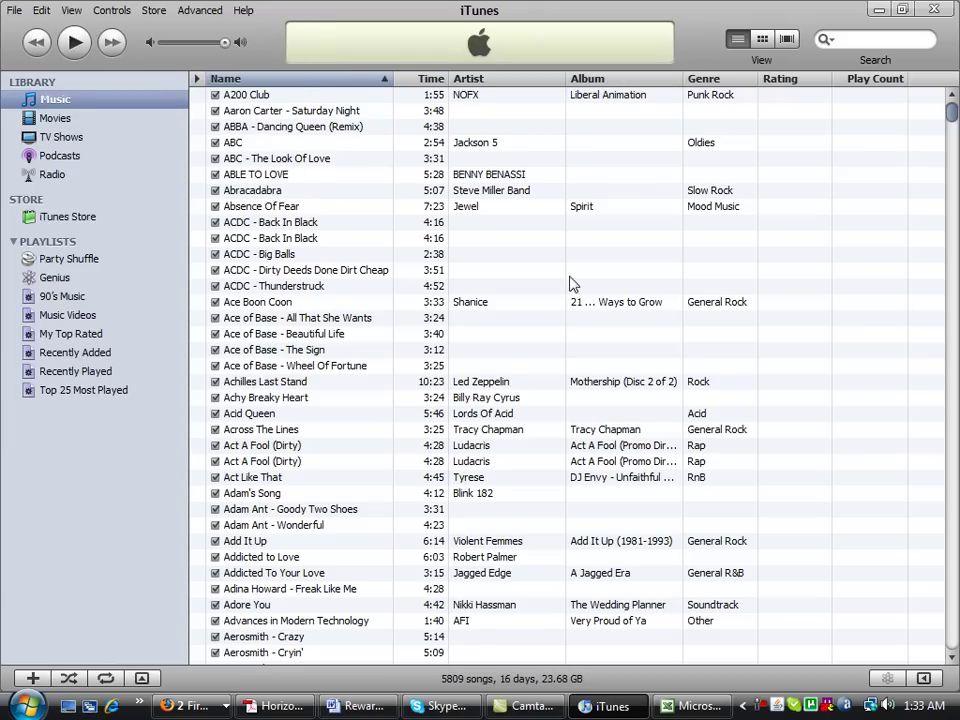
mouse_move(952, 115)
mouse_down()
mouse_move(953, 155)
mouse_move(953, 110)
mouse_up()
Copy all 5809 iTunes songs, starting from the first song A200 Club
click(239, 97)
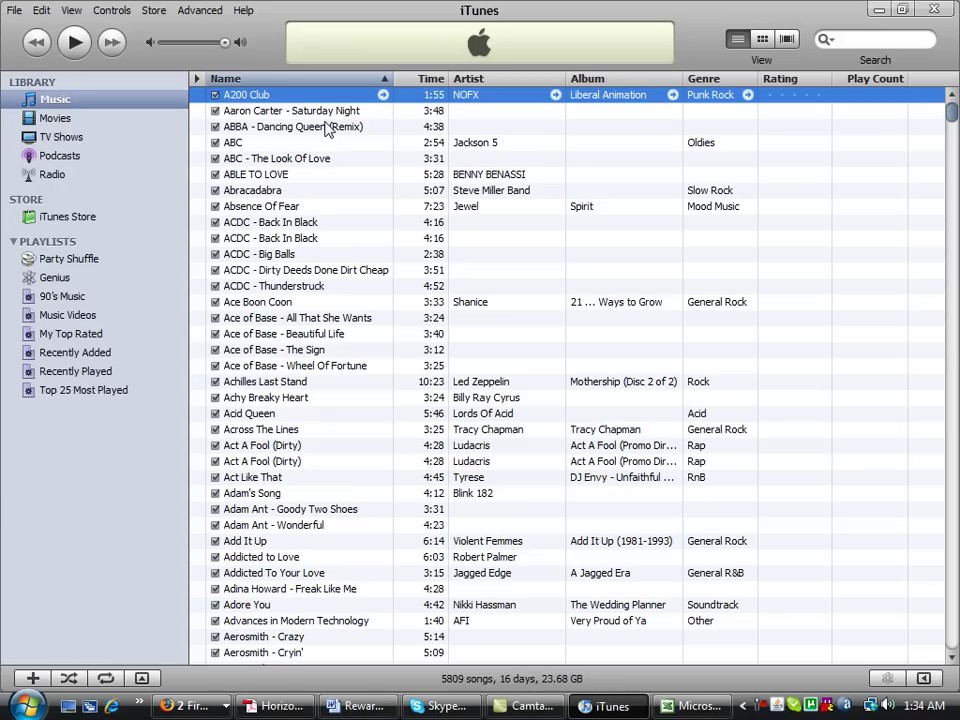
key(ctrl+a)
right_click(288, 97)
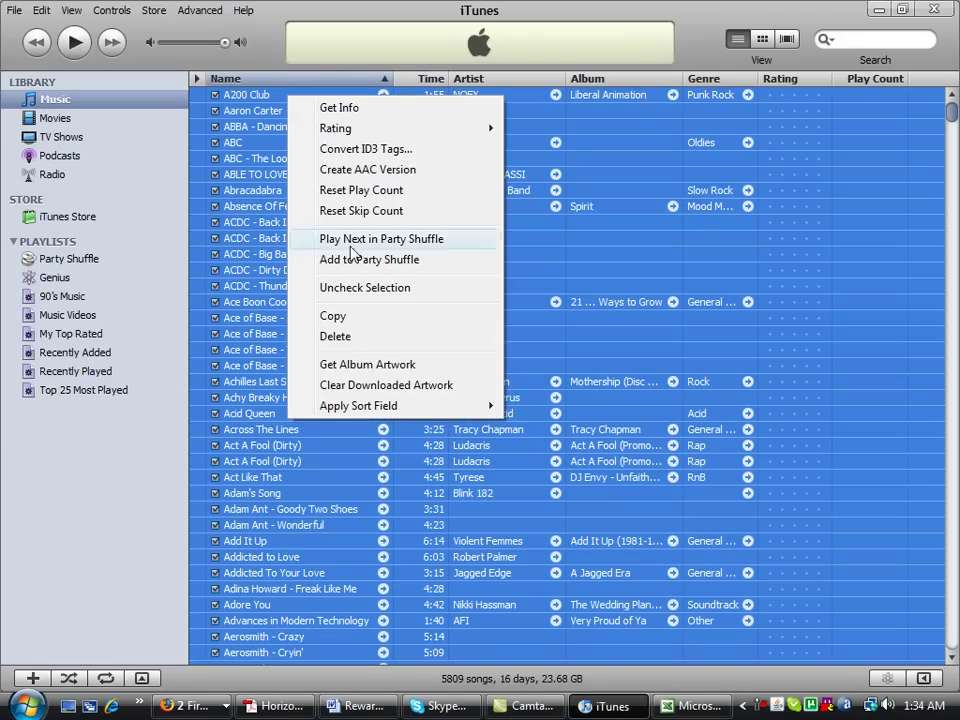
click(365, 325)
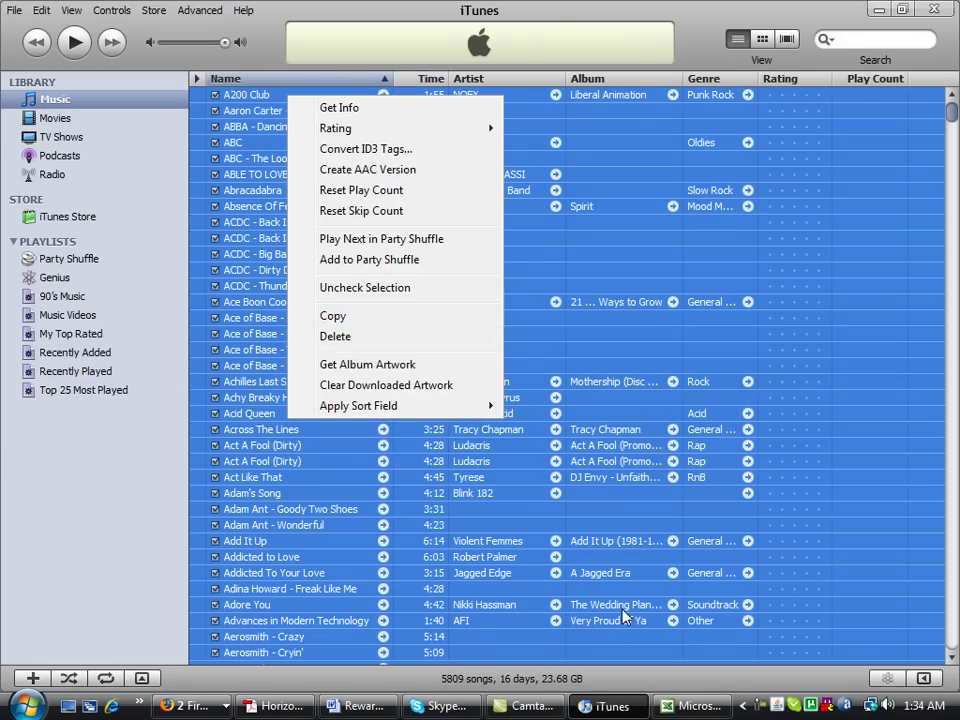
Return to the Excel workbook and bring Sheet1 back to row 1
click(700, 706)
scroll(62, 160, up, 4)
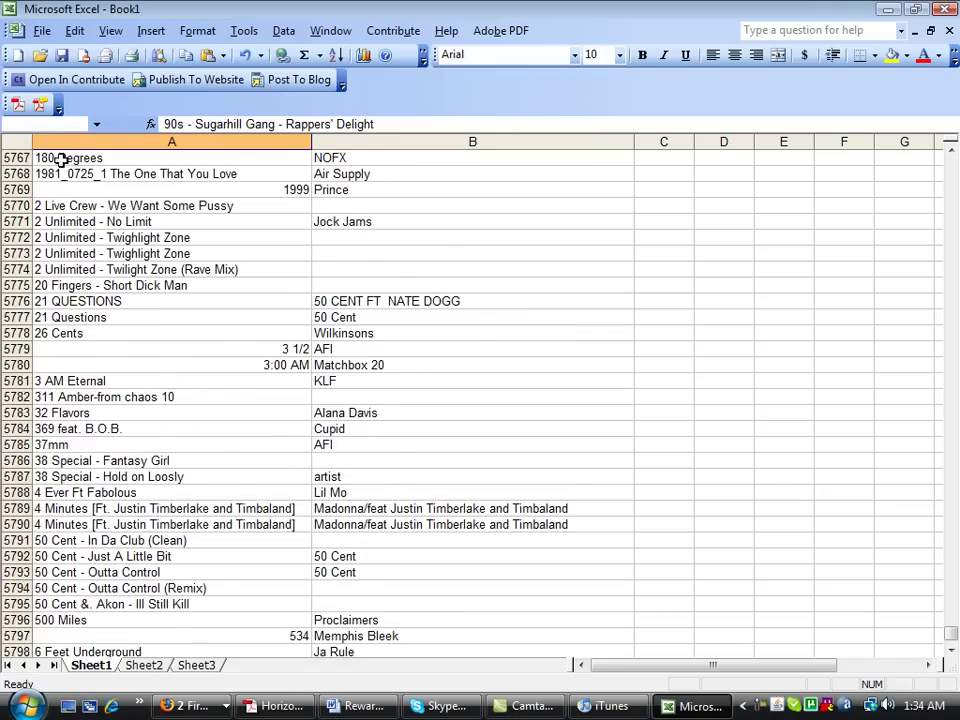
scroll(62, 160, up, 5)
drag(950, 634, 951, 162)
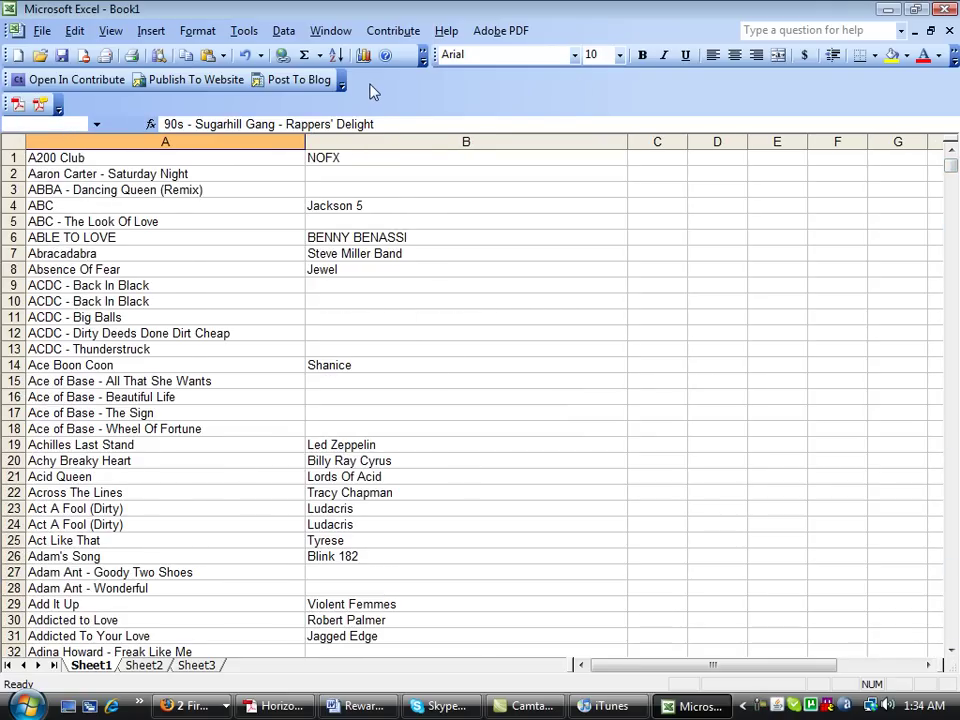